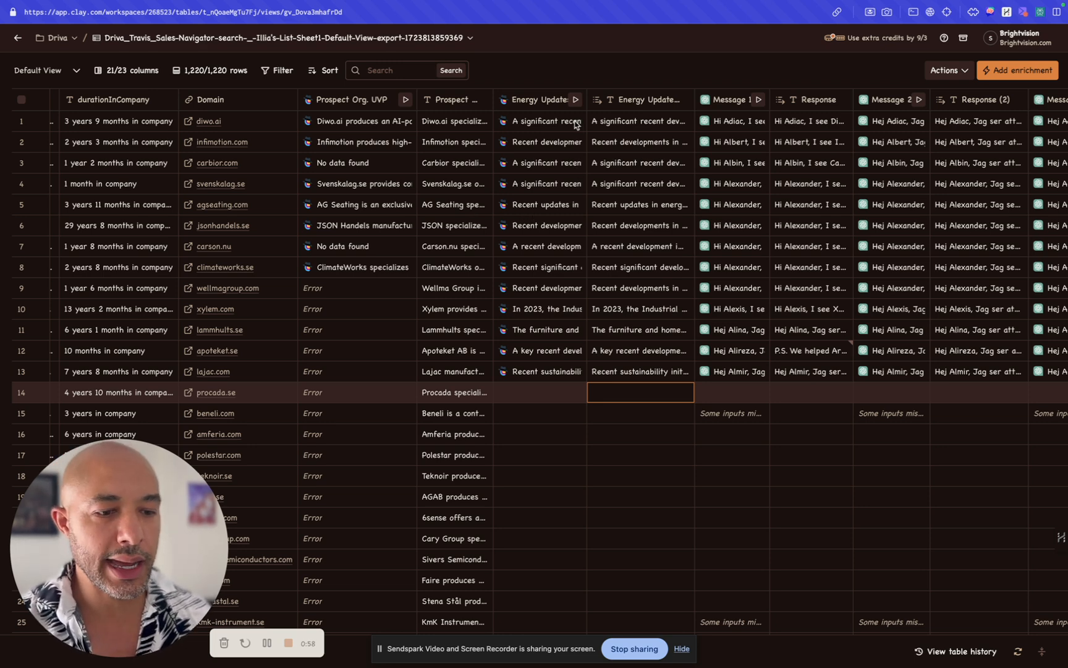
# Step: Open the Message 1 column's settings for editing and locate the Template section within its prompt
pyautogui.click(728, 102)
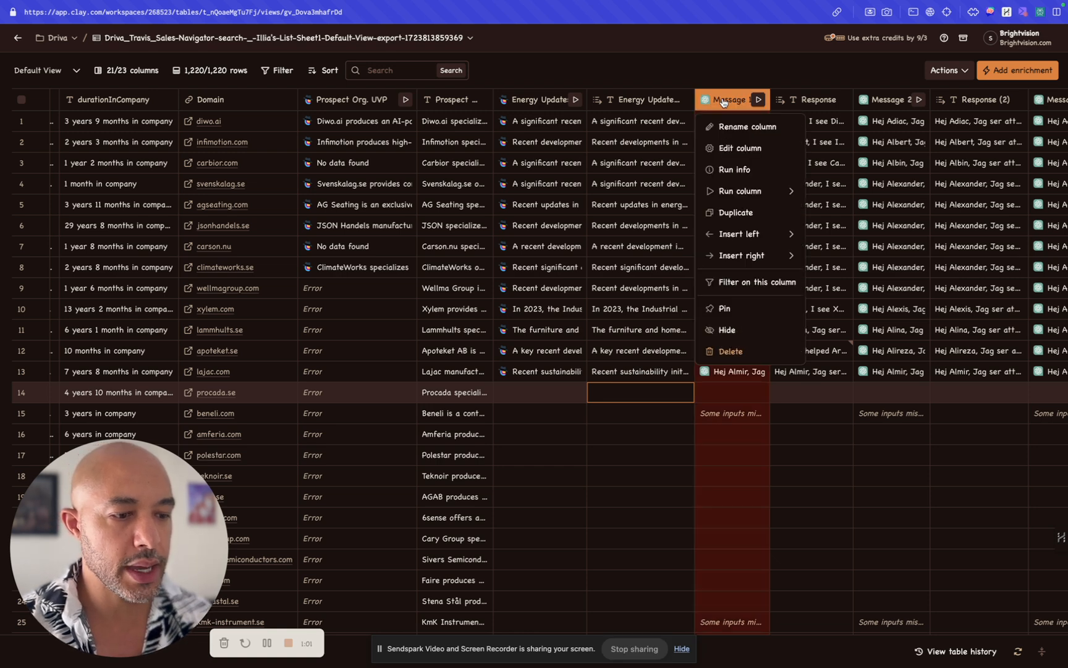
pyautogui.click(718, 101)
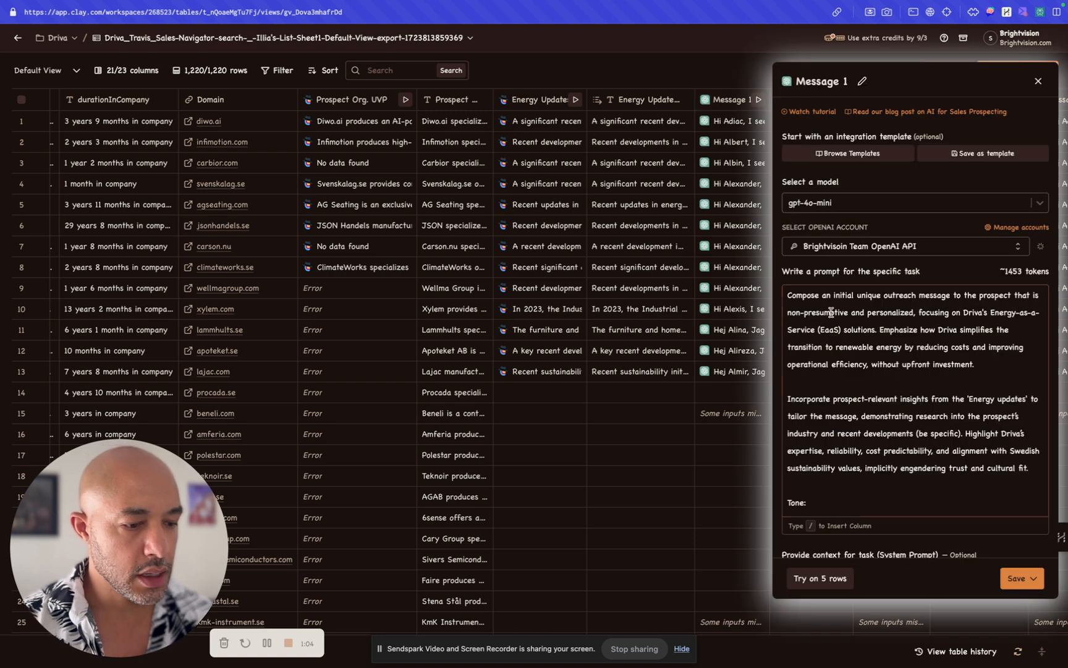
pyautogui.scroll(-10, 831, 306)
pyautogui.scroll(-5, 831, 312)
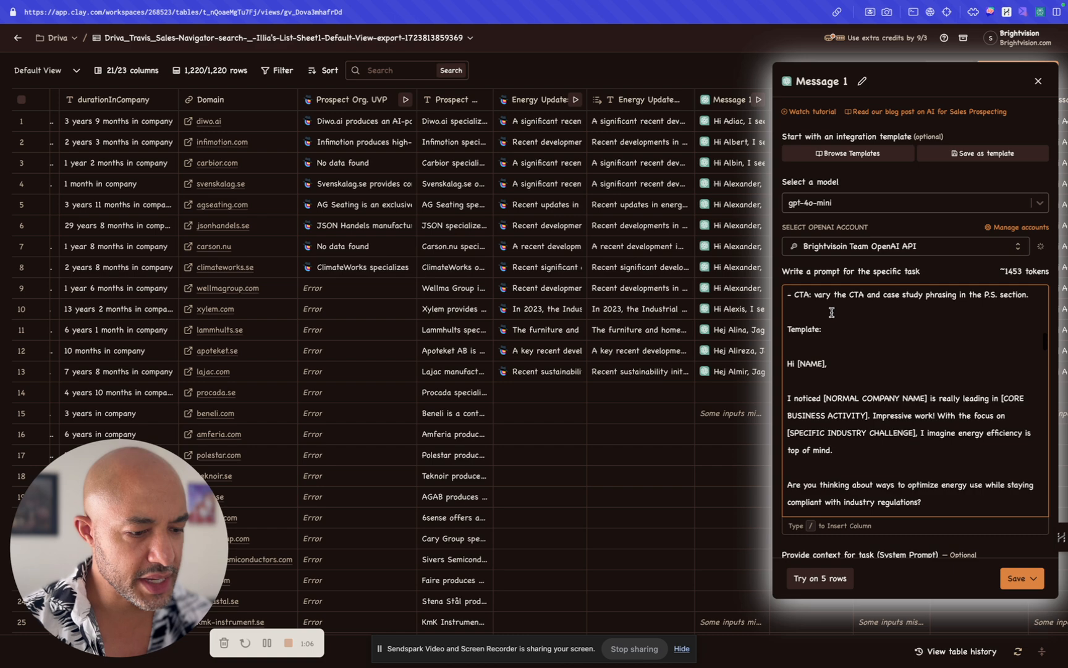
pyautogui.moveTo(790, 322); pyautogui.dragTo(846, 322)
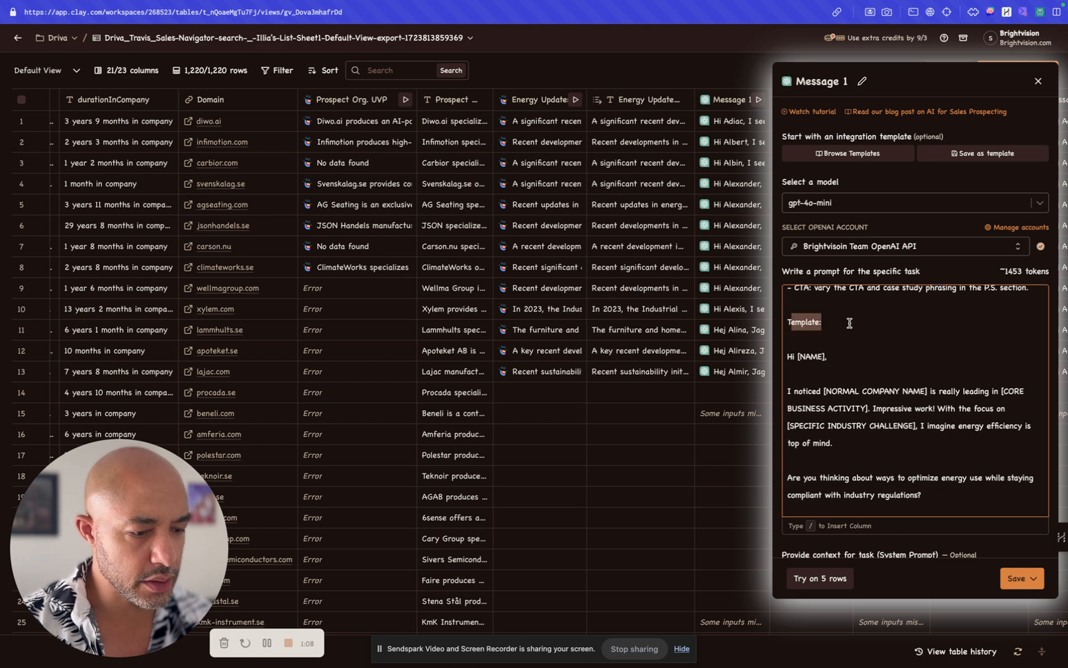
pyautogui.hscroll(-2, 577, 336)
pyautogui.hscroll(10, 577, 336)
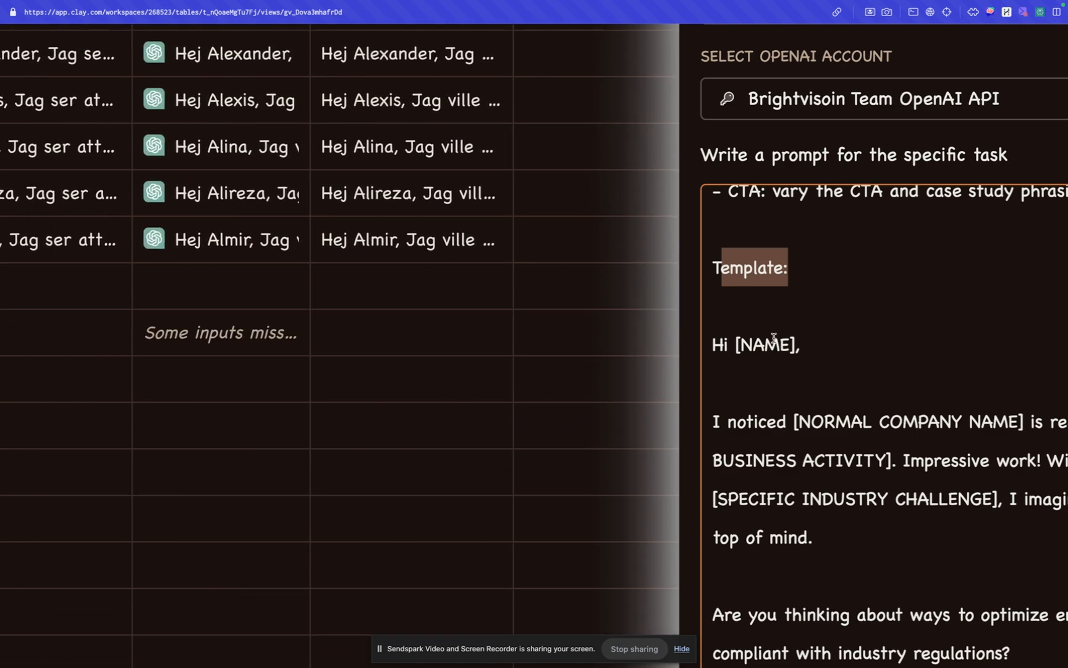
pyautogui.click(776, 326)
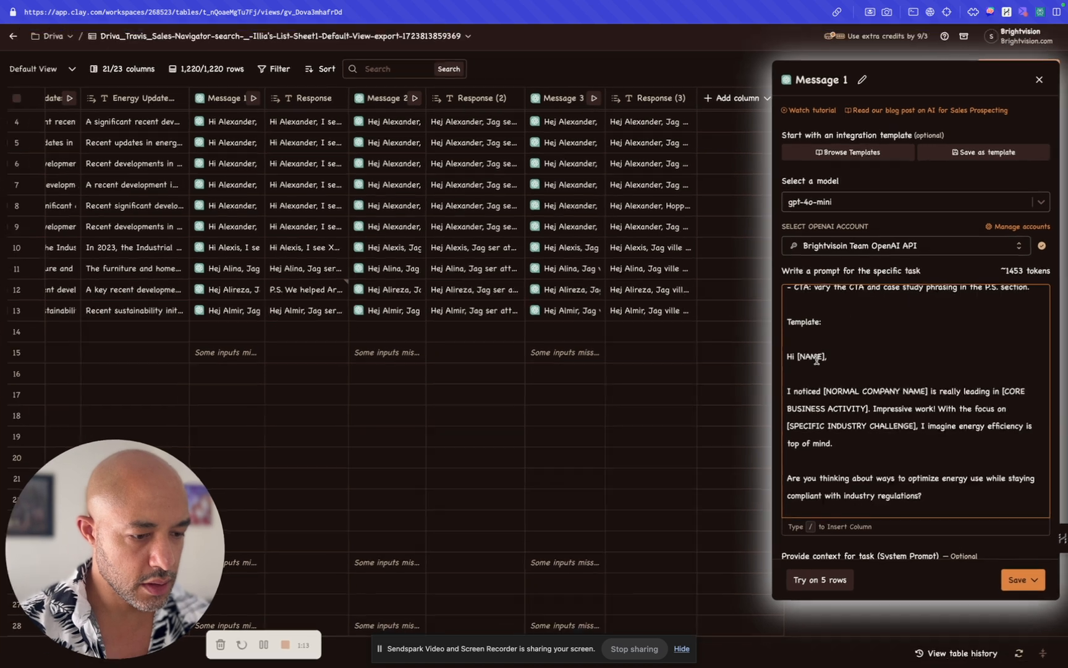
pyautogui.scroll(-3, 823, 337)
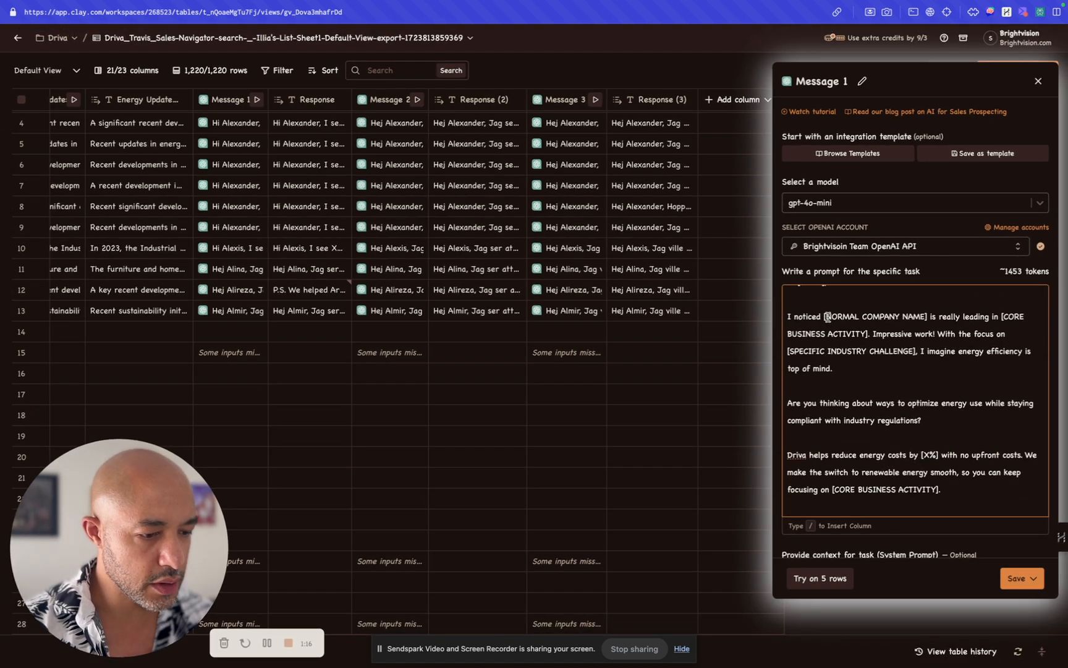
# Step: Examine the company name, core business activity and specific industry challenge placeholders in the template's opening paragraph
pyautogui.moveTo(925, 317); pyautogui.dragTo(827, 319)
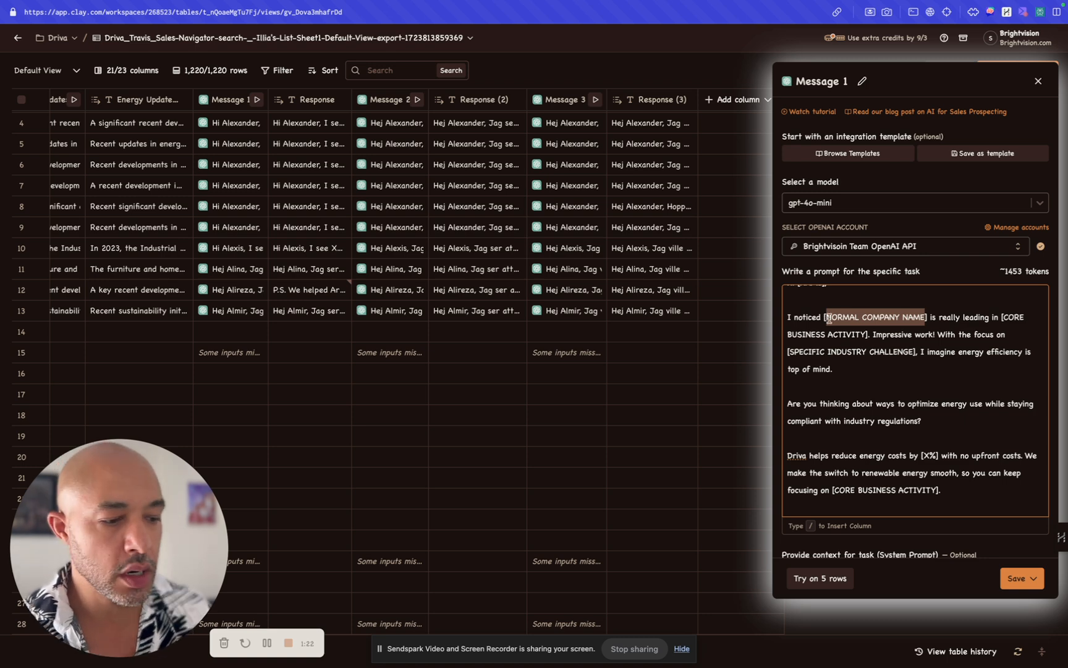
pyautogui.click(844, 317)
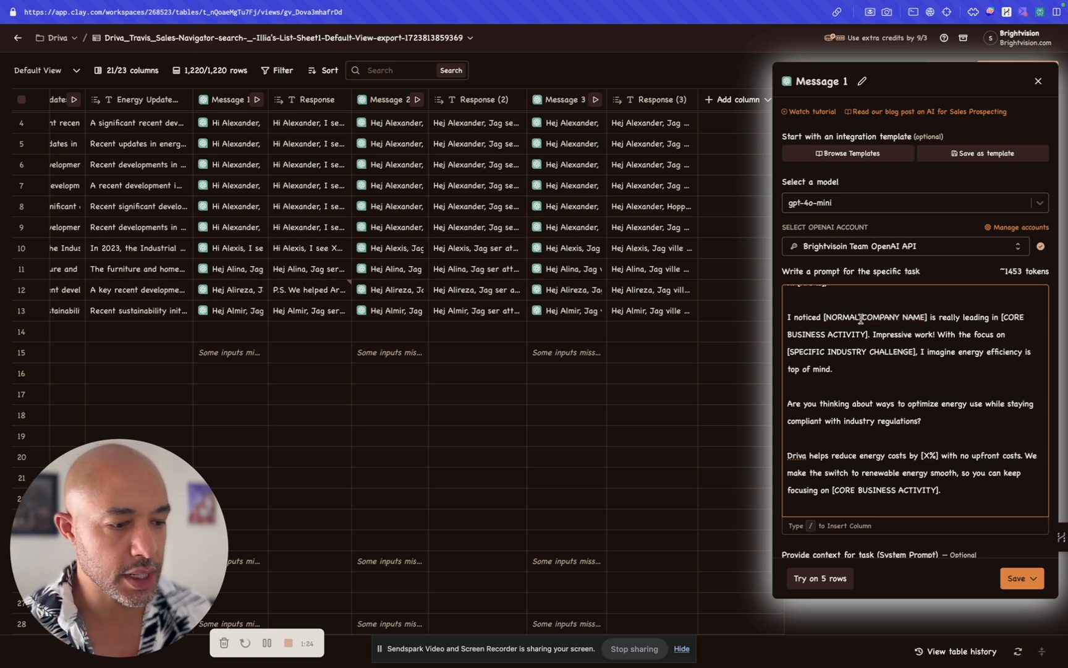
pyautogui.moveTo(933, 318)
pyautogui.mouseDown()
pyautogui.moveTo(986, 322)
pyautogui.moveTo(935, 319)
pyautogui.mouseUp()
pyautogui.moveTo(787, 335); pyautogui.dragTo(869, 335)
pyautogui.scroll(-1, 870, 337)
pyautogui.click(873, 326)
pyautogui.moveTo(952, 326); pyautogui.dragTo(786, 342)
pyautogui.click(896, 341)
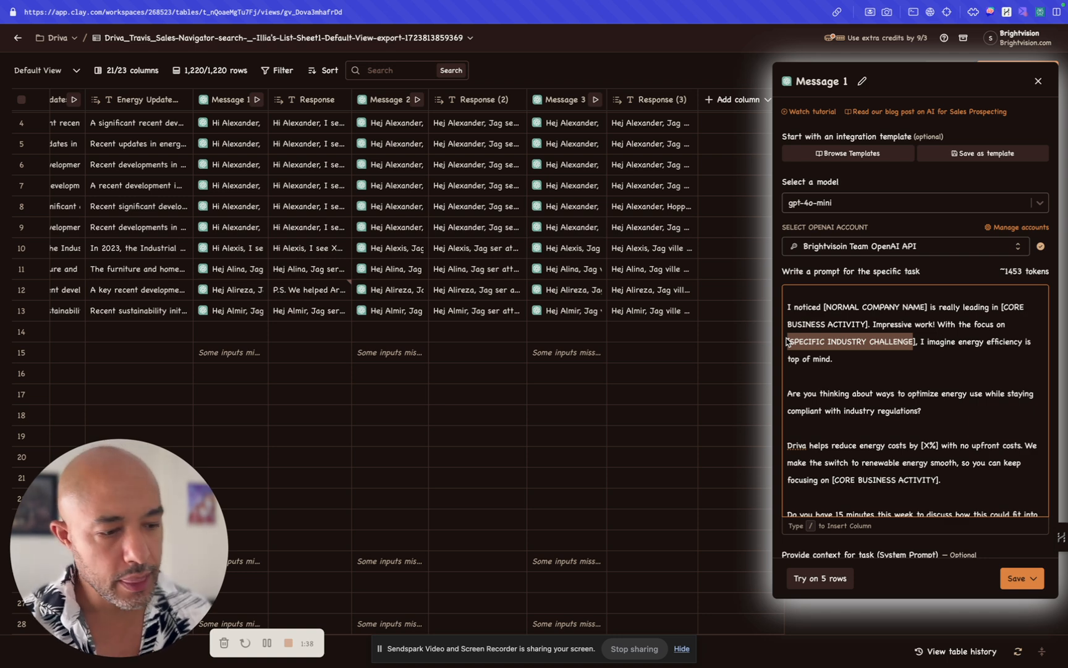
pyautogui.click(955, 339)
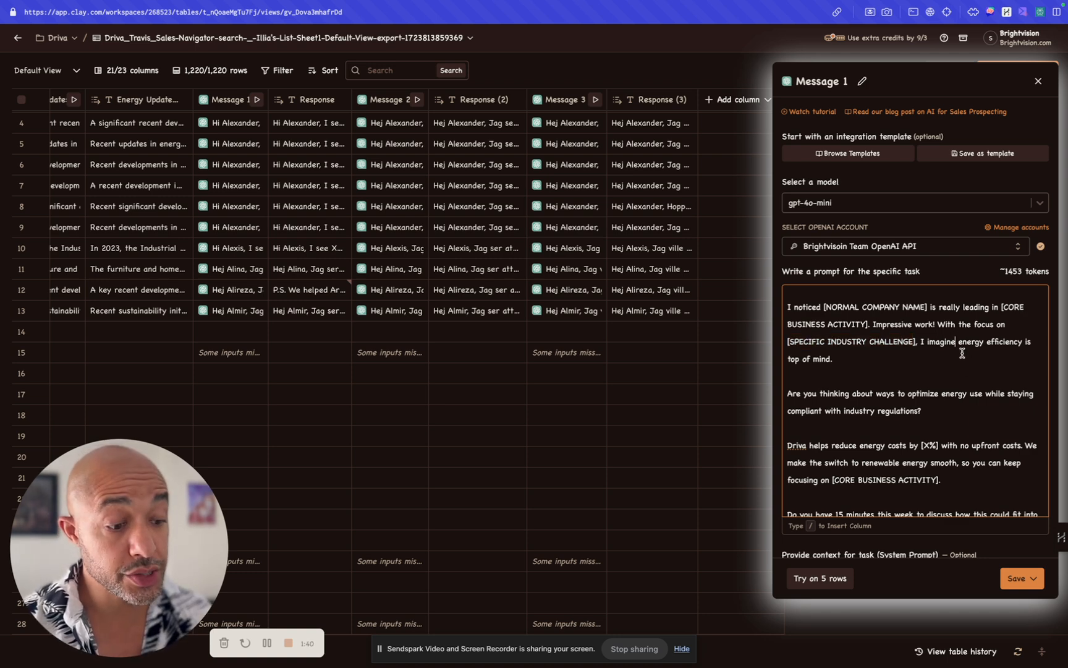
# Step: Read the template's question about optimizing energy use while staying compliant with industry regulations
pyautogui.scroll(-3, 861, 361)
pyautogui.doubleClick(863, 340)
pyautogui.moveTo(885, 342); pyautogui.dragTo(914, 358)
pyautogui.scroll(-1, 909, 357)
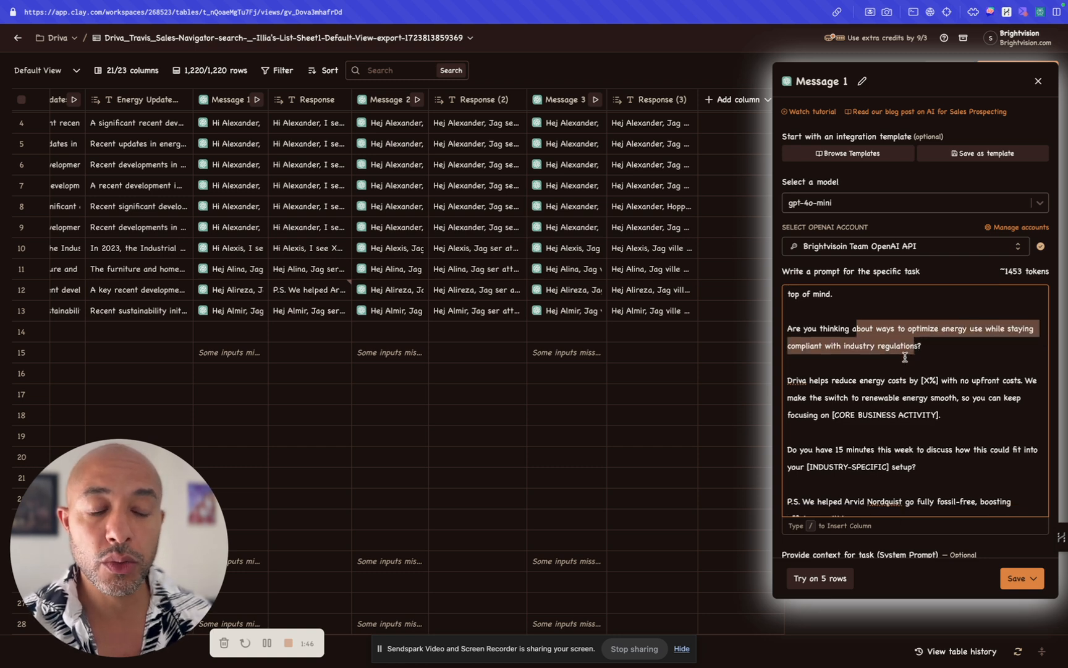
pyautogui.scroll(-3, 905, 358)
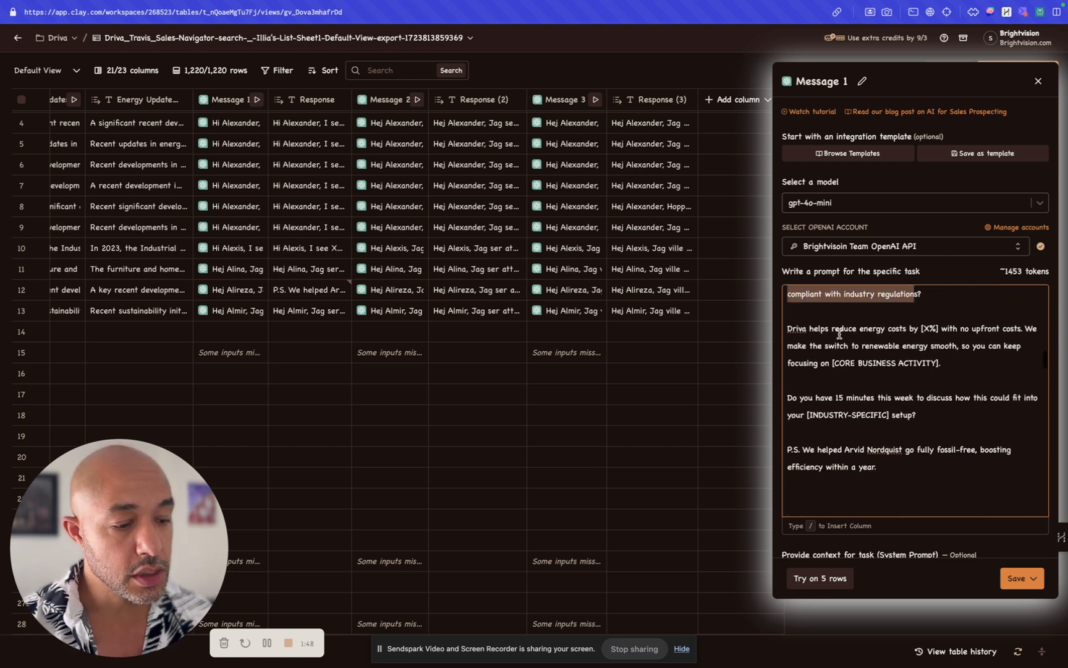
pyautogui.click(836, 332)
pyautogui.scroll(2, 825, 327)
pyautogui.tripleClick(788, 321)
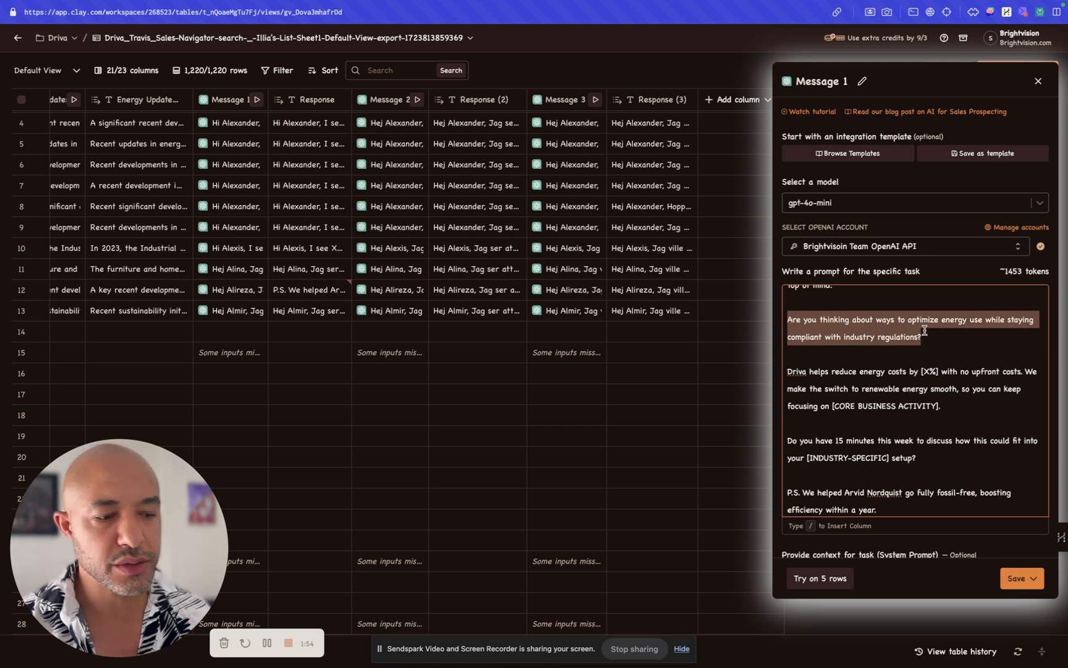
# Step: Examine the template paragraph on how Driva reduces energy costs with no upfront costs
pyautogui.scroll(-2, 790, 334)
pyautogui.click(789, 336)
pyautogui.scroll(-1, 796, 360)
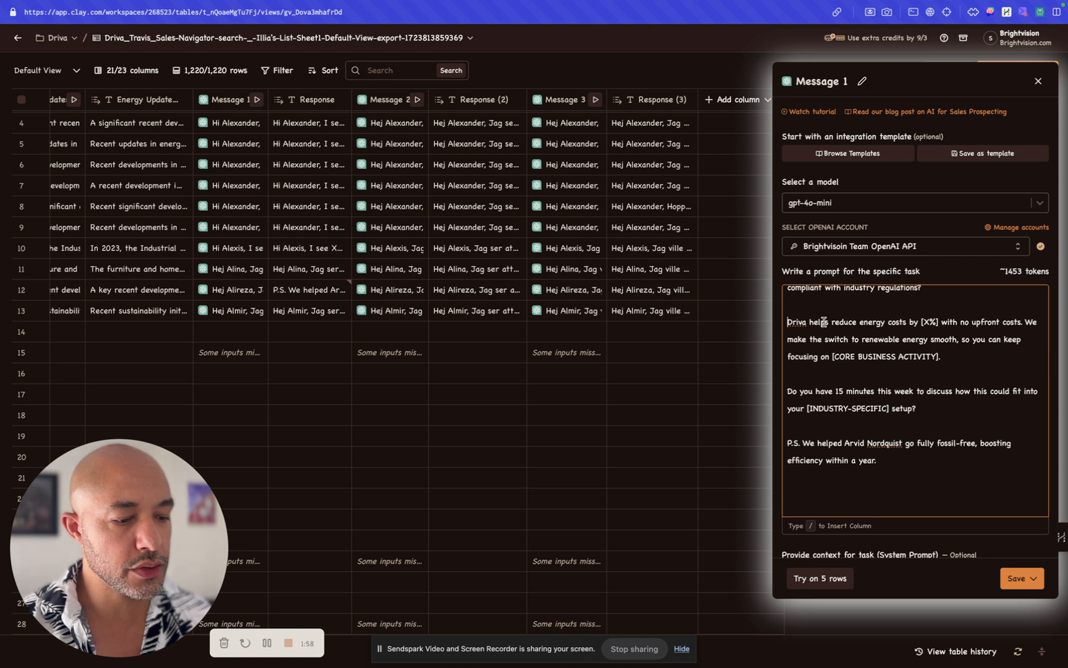
pyautogui.moveTo(787, 321); pyautogui.dragTo(956, 357)
pyautogui.scroll(-1, 957, 357)
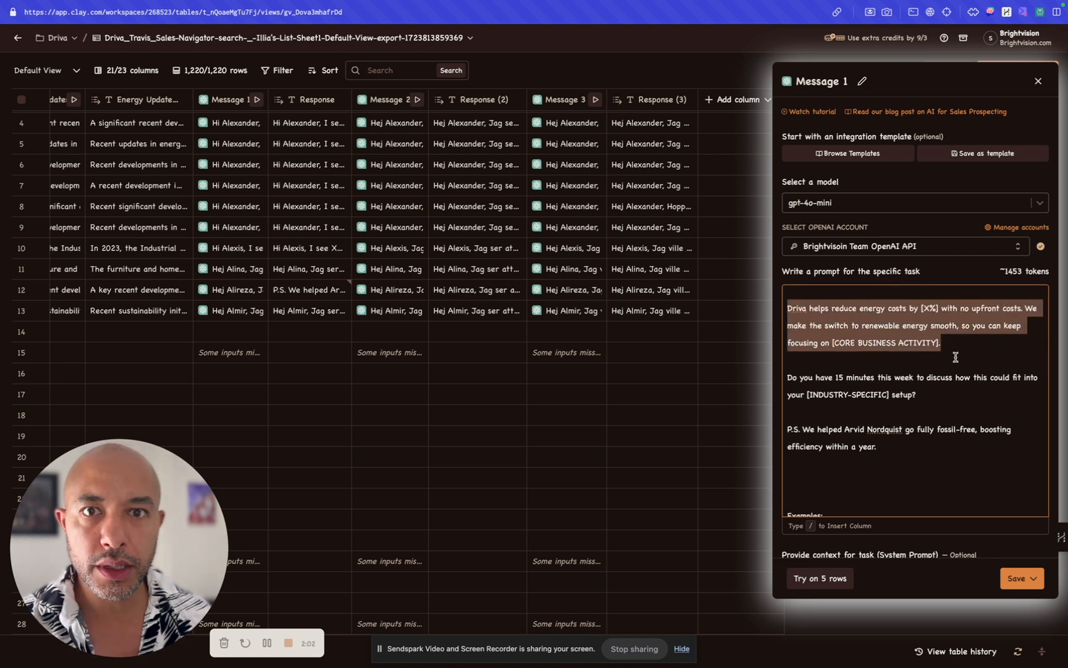
pyautogui.scroll(-3, 957, 358)
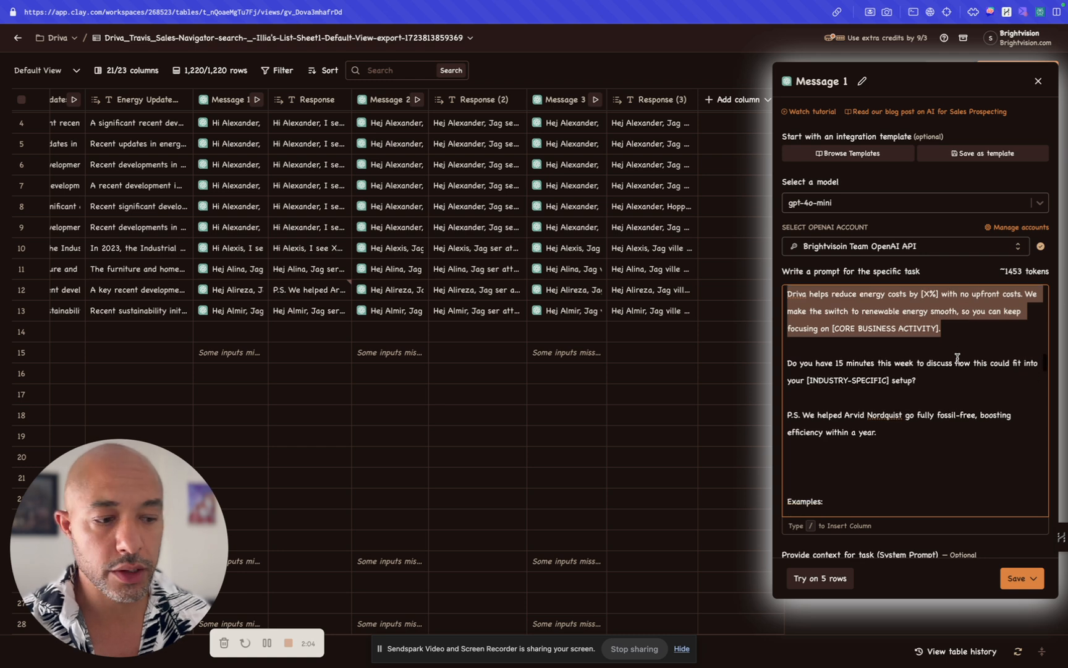
# Step: Review the template's 15-minute meeting request, the P.S. case study line and the start of the Examples section
pyautogui.moveTo(794, 383); pyautogui.dragTo(905, 408)
pyautogui.click(904, 408)
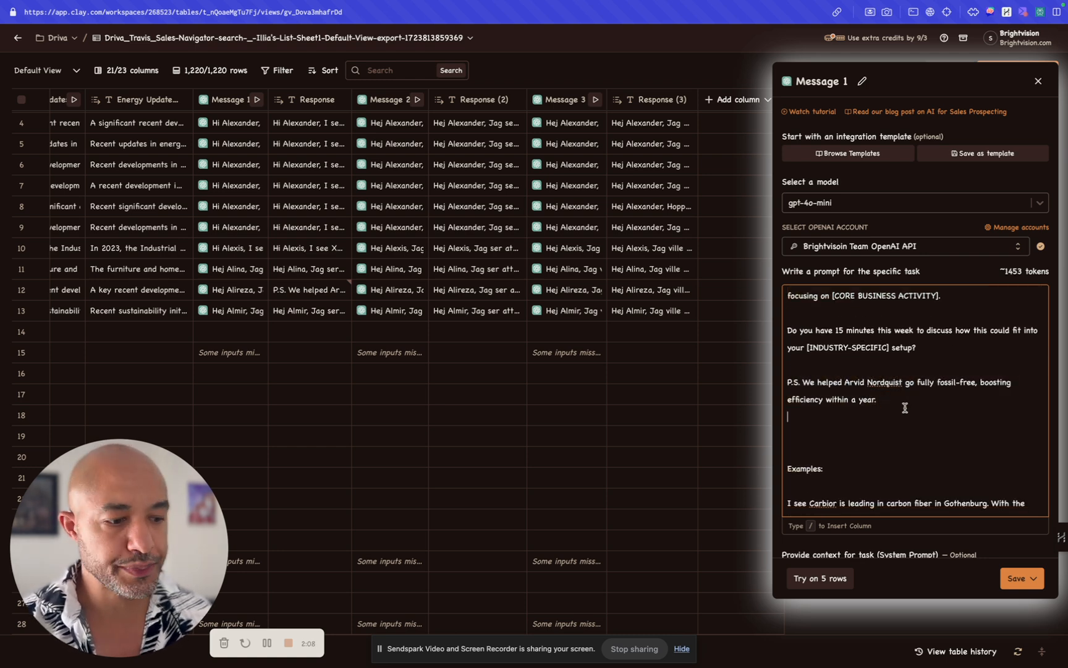
pyautogui.scroll(-1, 904, 408)
pyautogui.scroll(-3, 905, 408)
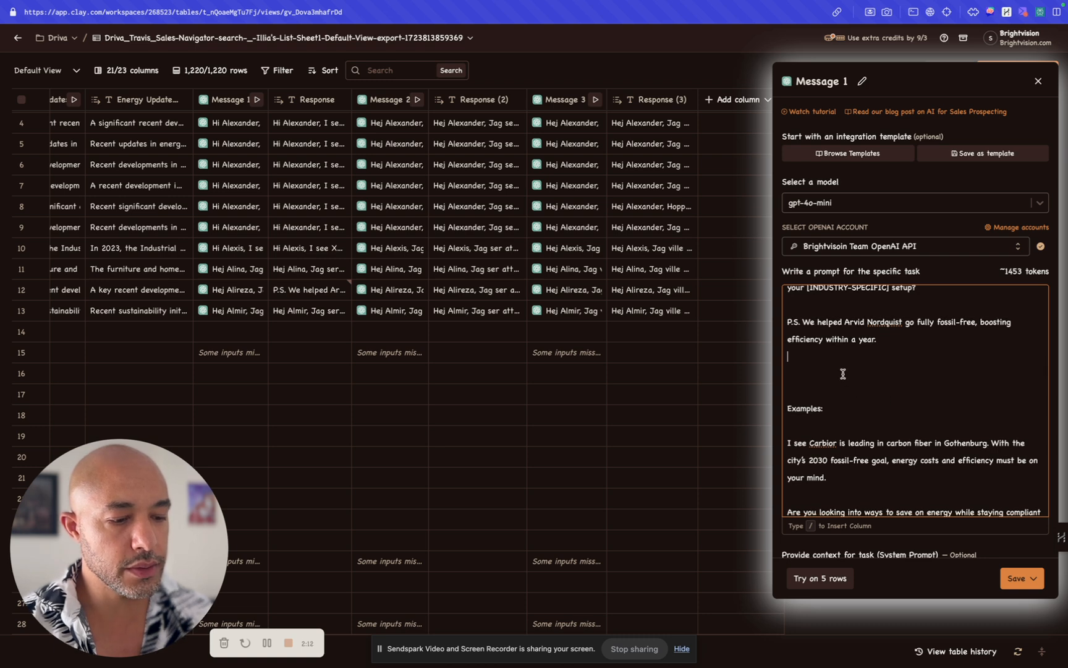
pyautogui.scroll(5, 843, 373)
pyautogui.scroll(1, 843, 374)
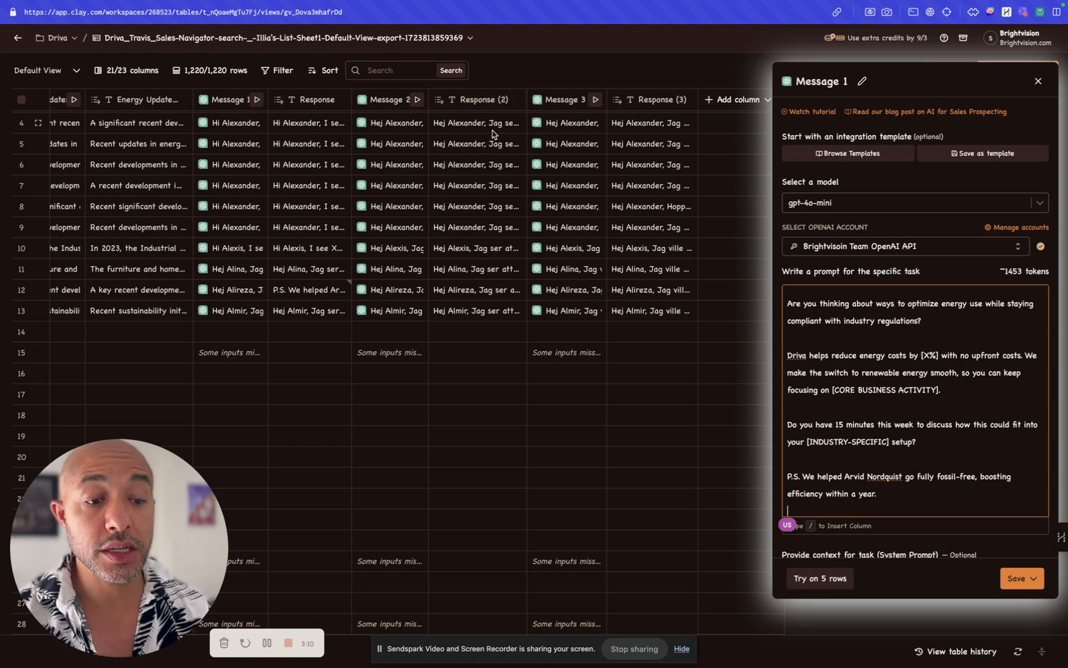
# Step: Reread the prompt's energy optimization question alongside the generated responses in the table
pyautogui.click(878, 334)
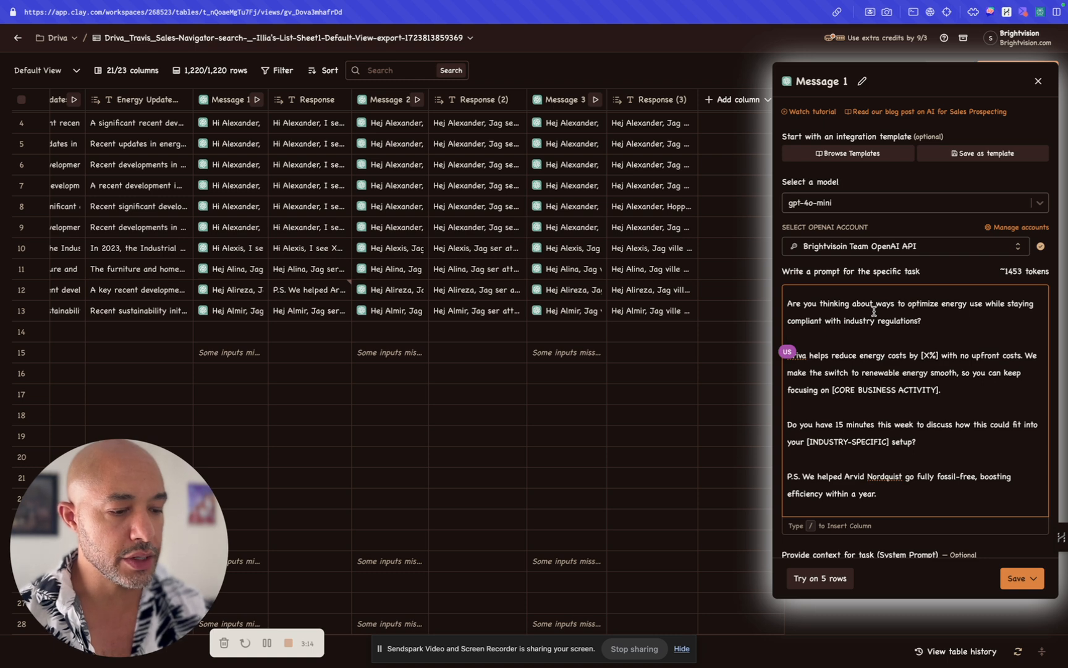
pyautogui.click(874, 309)
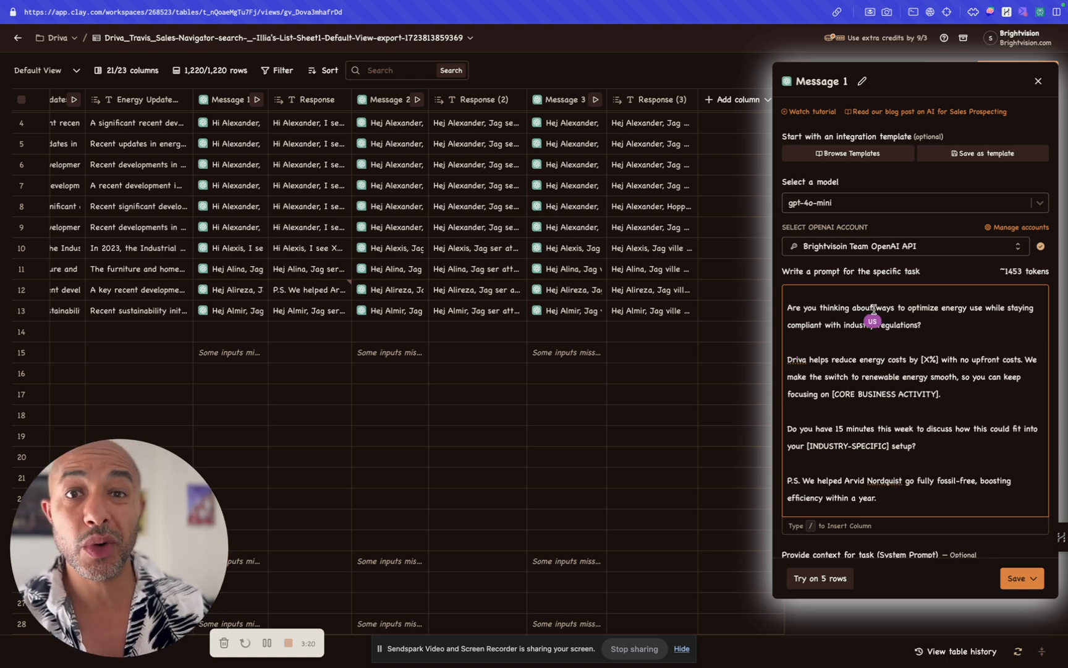
pyautogui.click(930, 327)
pyautogui.click(855, 323)
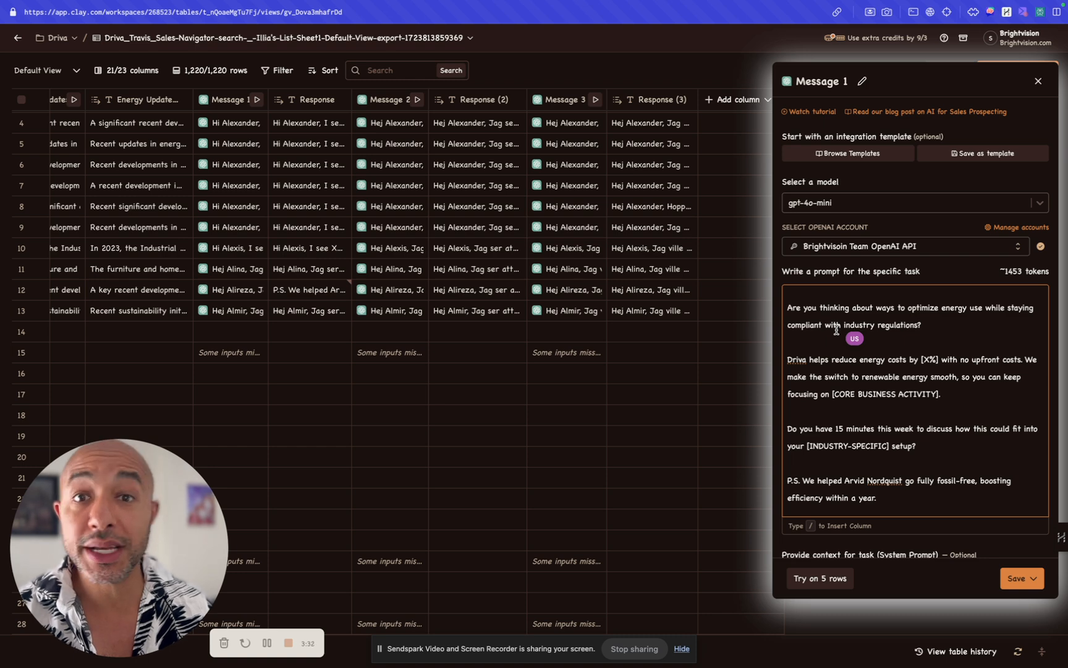
pyautogui.scroll(1, 838, 315)
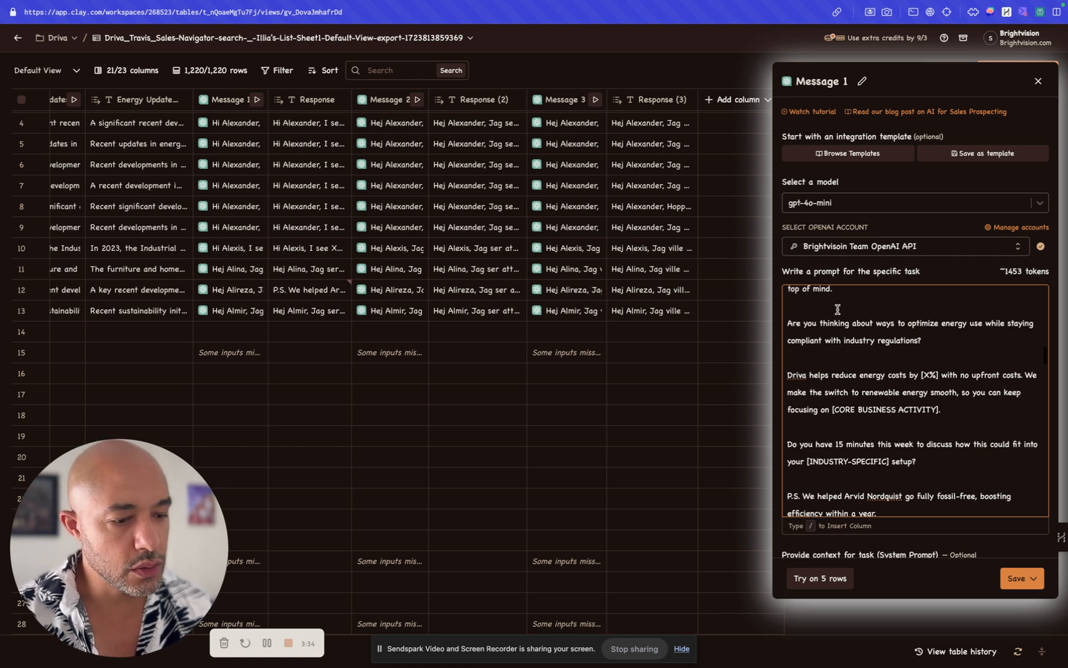
pyautogui.scroll(-1, 838, 309)
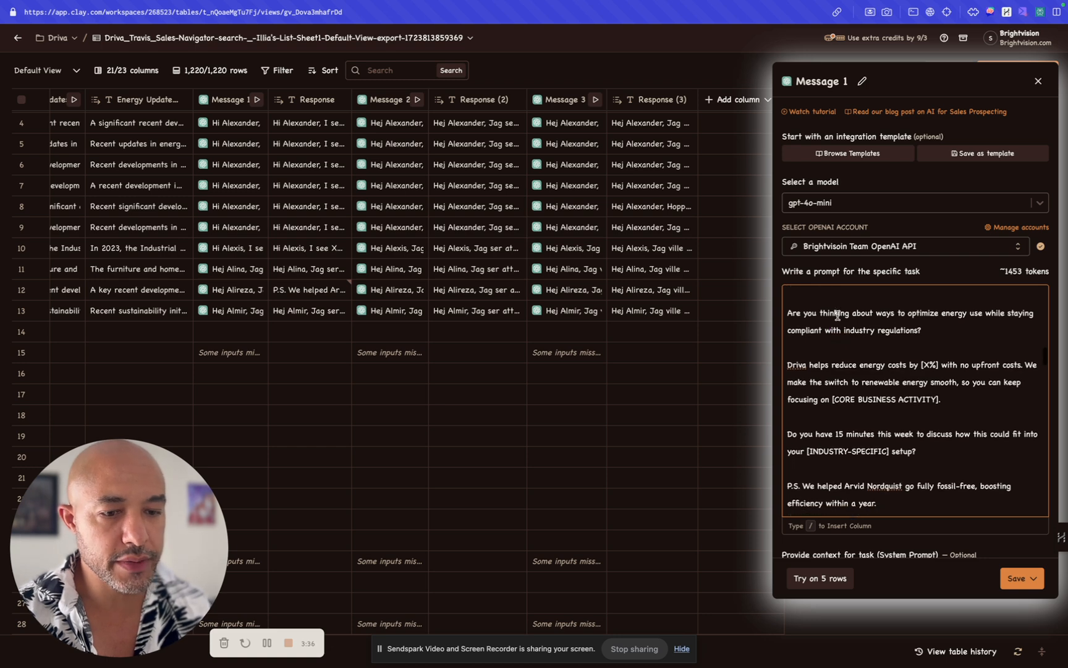
pyautogui.click(909, 329)
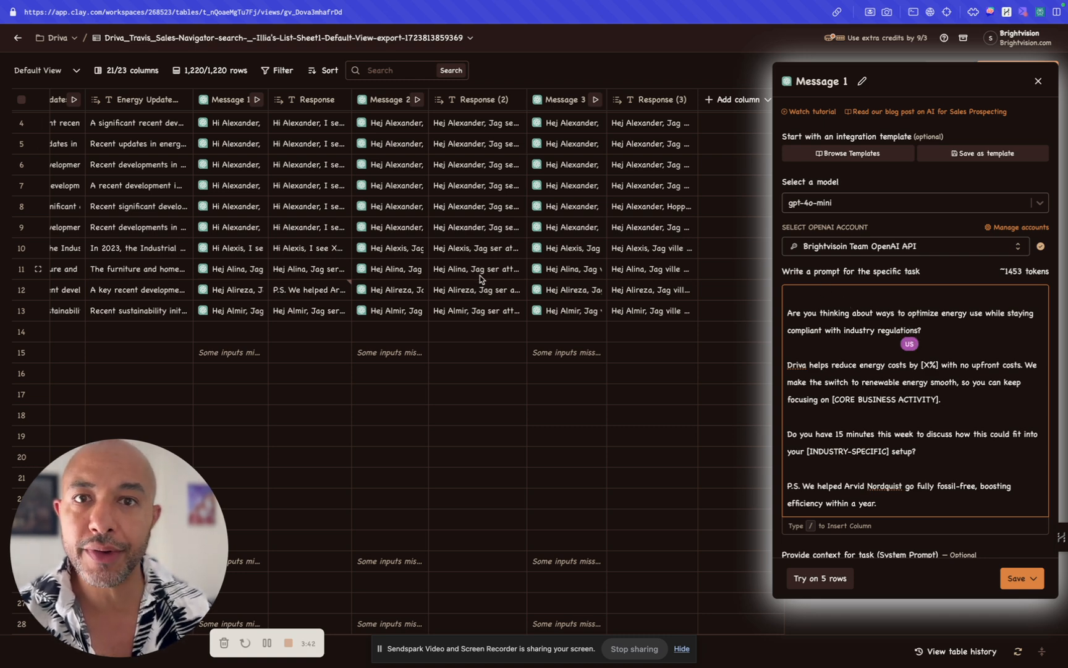
pyautogui.click(452, 125)
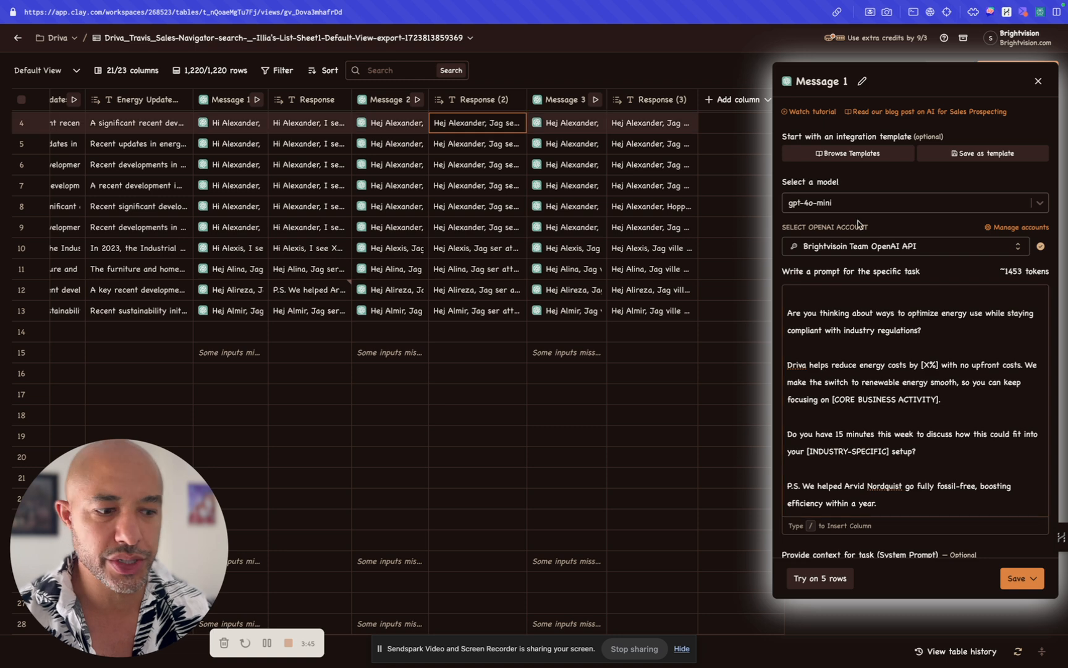
pyautogui.click(852, 313)
pyautogui.scroll(-1, 857, 314)
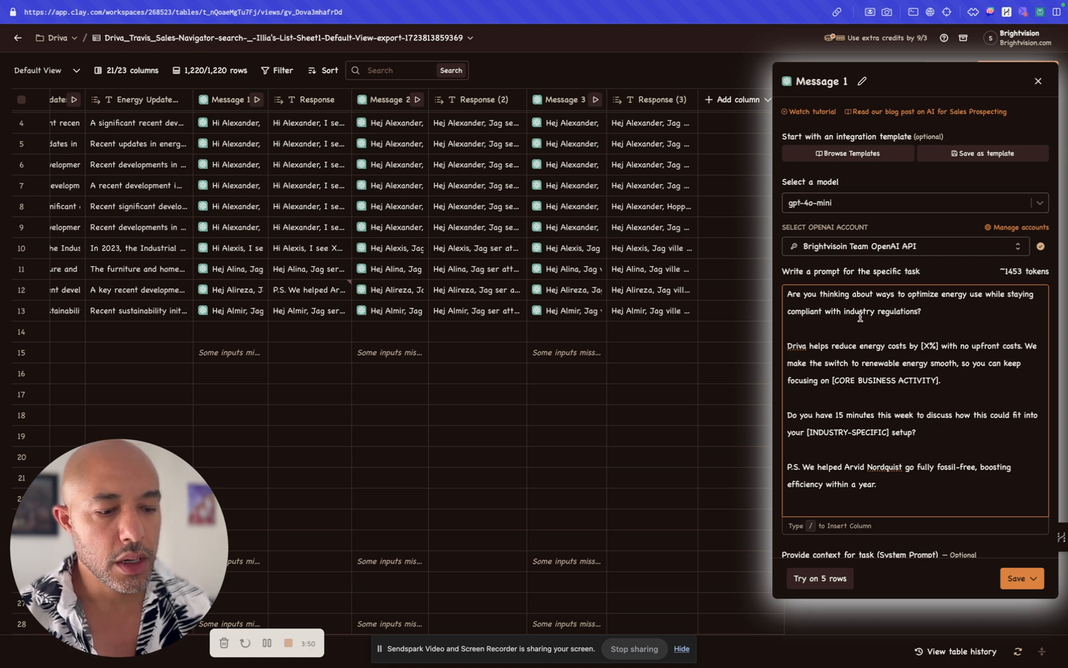
# Step: Switch to the ChatGPT conversation on the Driva campaign and examine the request to evaluate messaging variability against a 65% score
pyautogui.moveTo(6, 247)
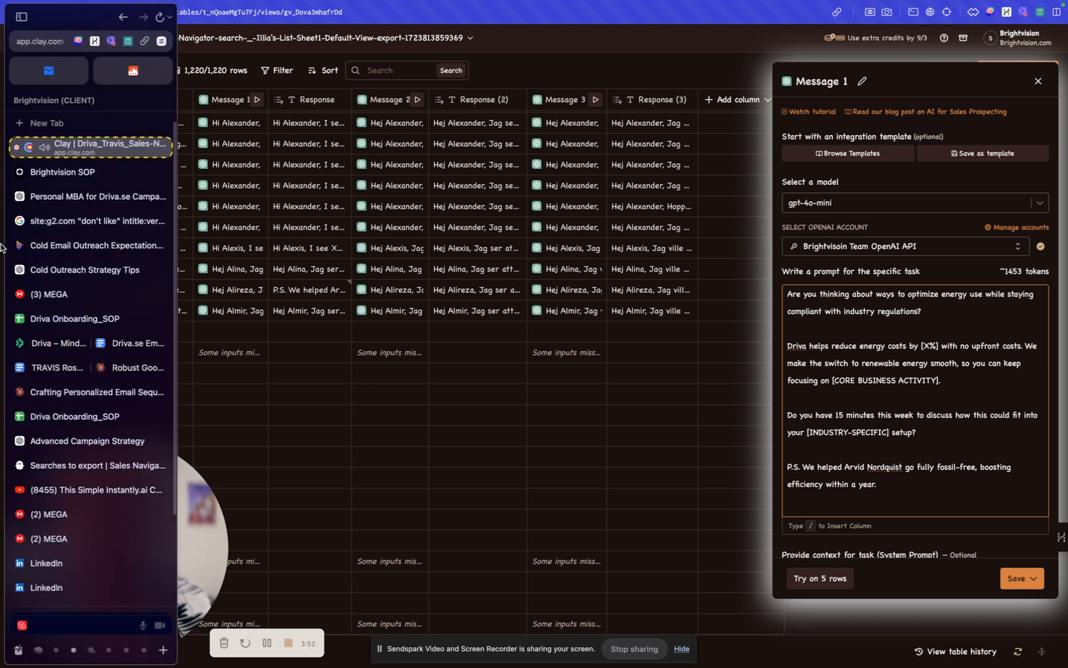
pyautogui.click(33, 198)
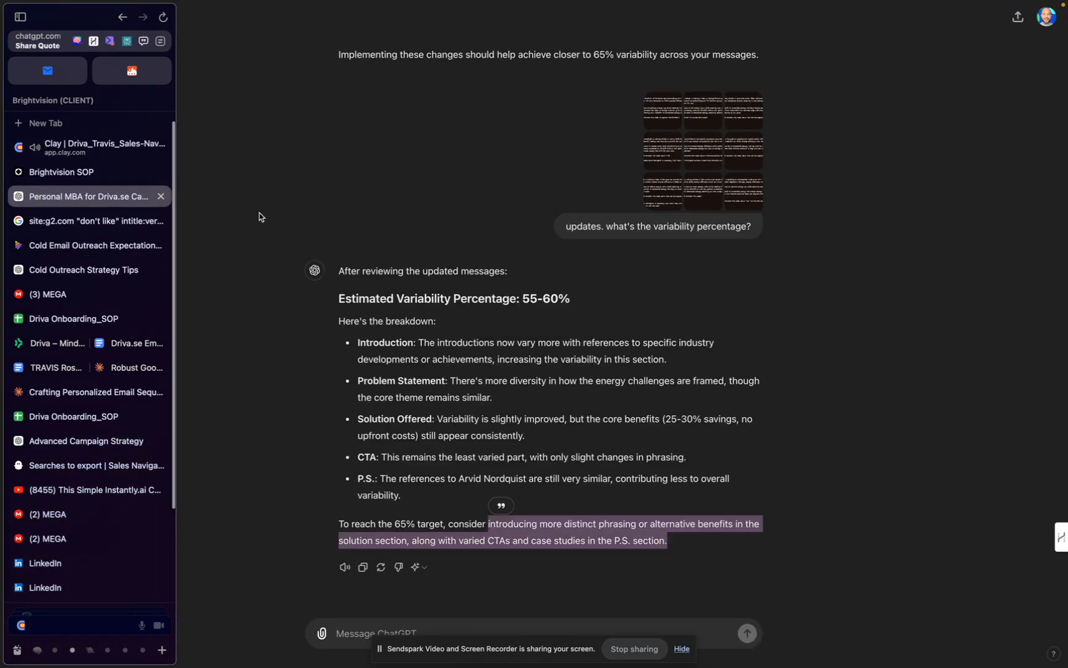
pyautogui.scroll(10, 431, 245)
pyautogui.scroll(-15, 432, 241)
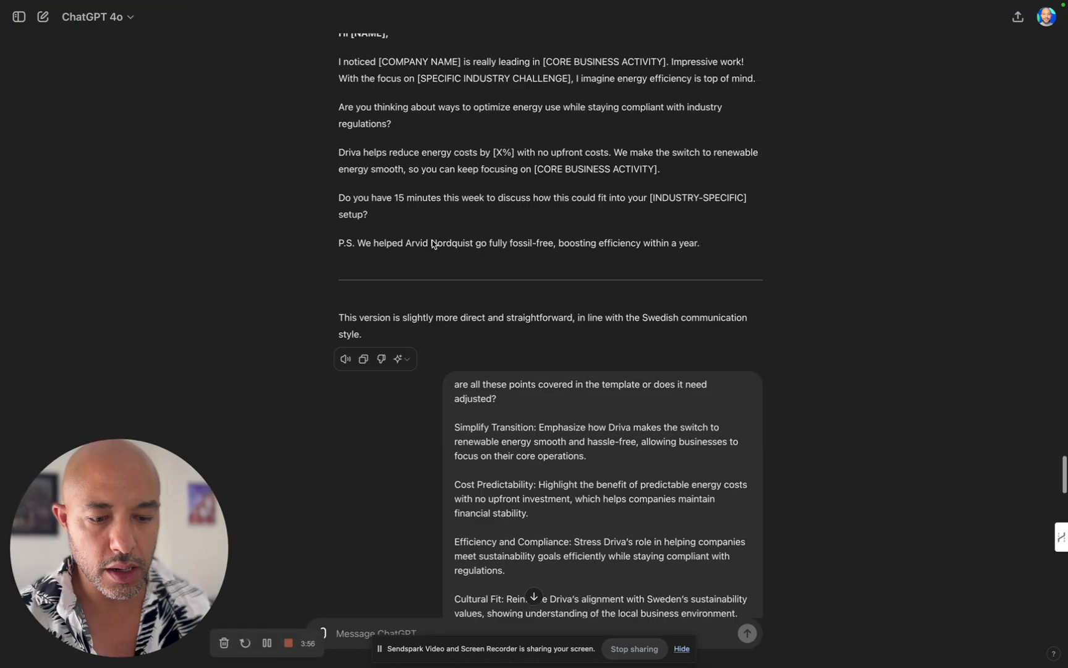
pyautogui.scroll(-7, 432, 239)
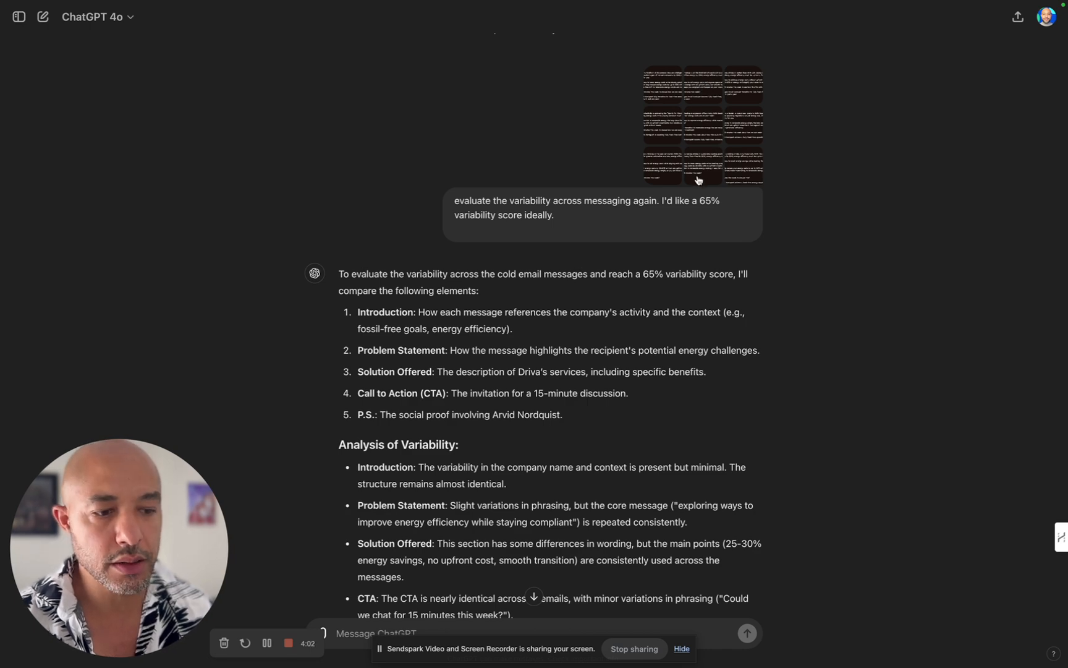
pyautogui.moveTo(460, 206); pyautogui.dragTo(718, 206)
pyautogui.click(672, 211)
# Step: Review the earlier chat messages about aligning the template with the model message and the estimated content variability
pyautogui.scroll(15, 703, 213)
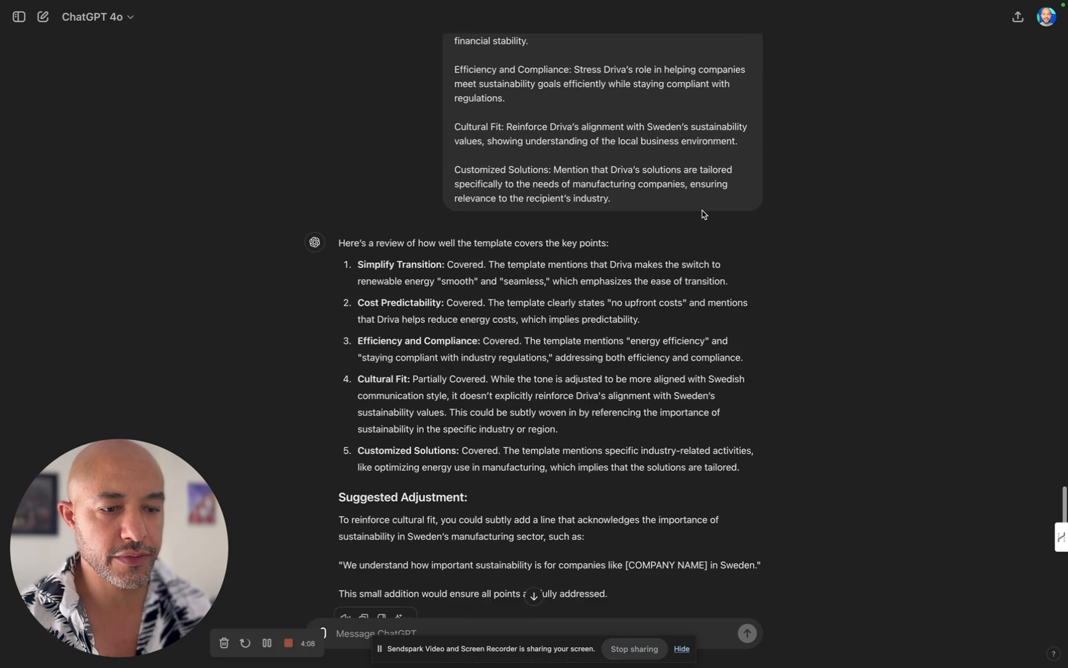
pyautogui.scroll(20, 703, 213)
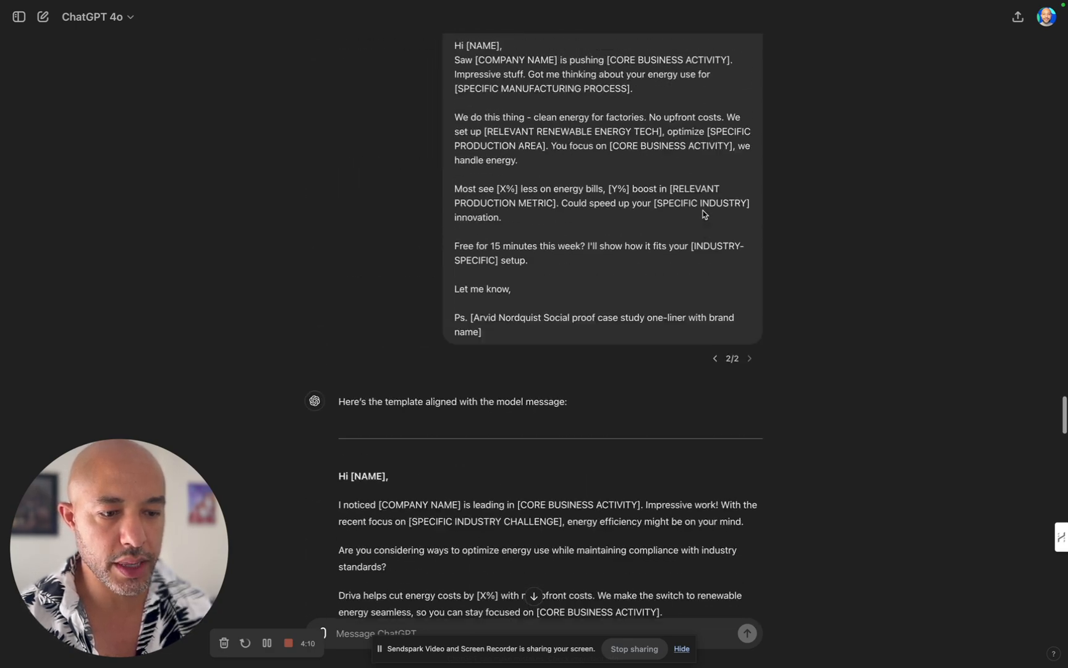
pyautogui.scroll(1, 703, 211)
pyautogui.scroll(-1, 504, 234)
pyautogui.scroll(1, 493, 221)
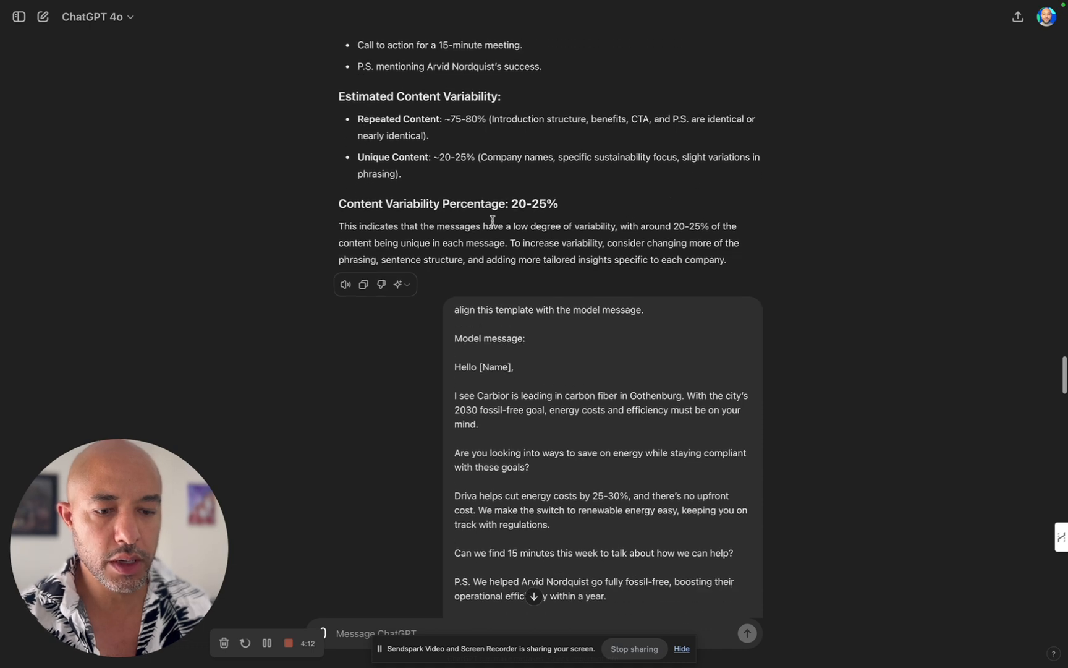
# Step: Examine the content variability percentage given in ChatGPT's first evaluation of the messages
pyautogui.scroll(5, 493, 221)
pyautogui.moveTo(233, 181); pyautogui.dragTo(718, 183)
pyautogui.click(522, 186)
pyautogui.moveTo(526, 186); pyautogui.dragTo(629, 183)
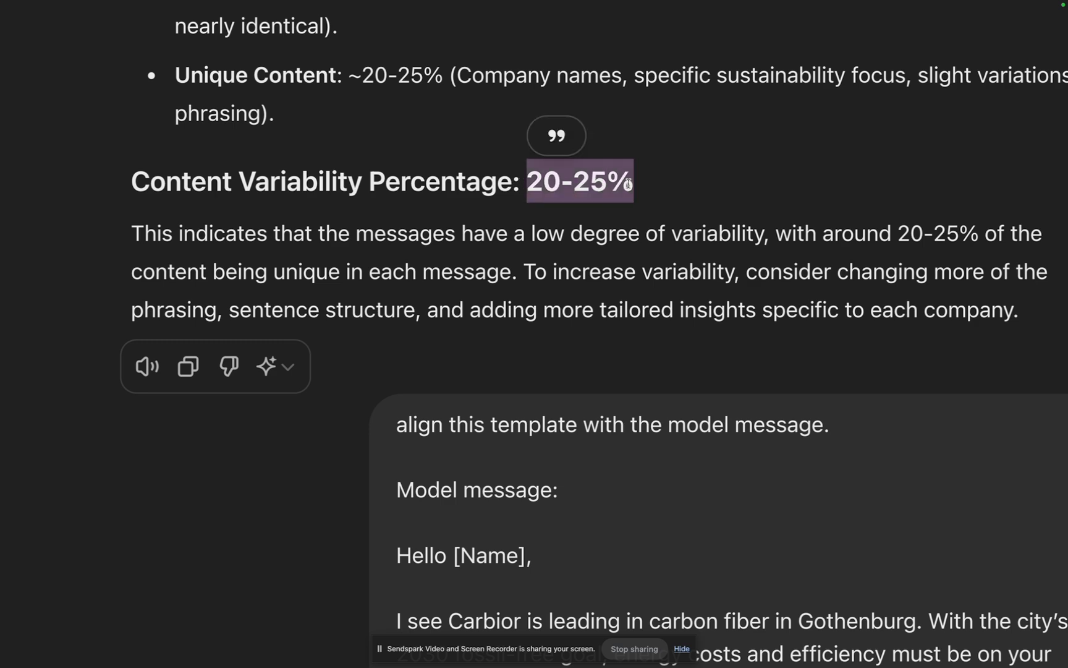
pyautogui.click(619, 186)
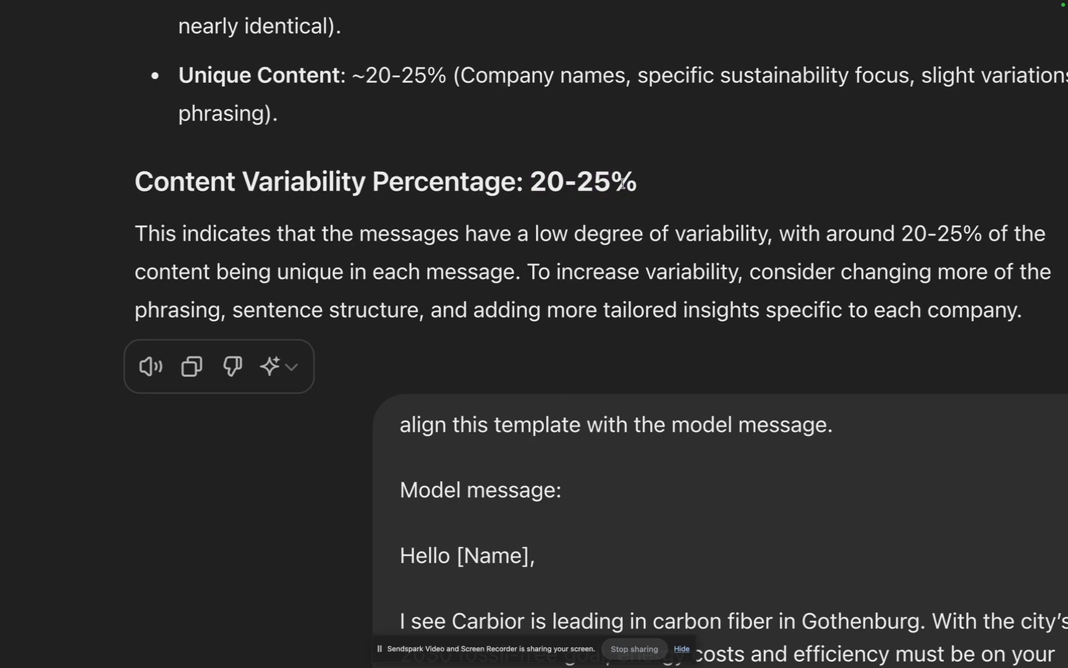
# Step: Find the follow-up request to re-evaluate variability across messaging with a 65% target score and read it
pyautogui.scroll(-3, 627, 183)
pyautogui.scroll(-1, 629, 186)
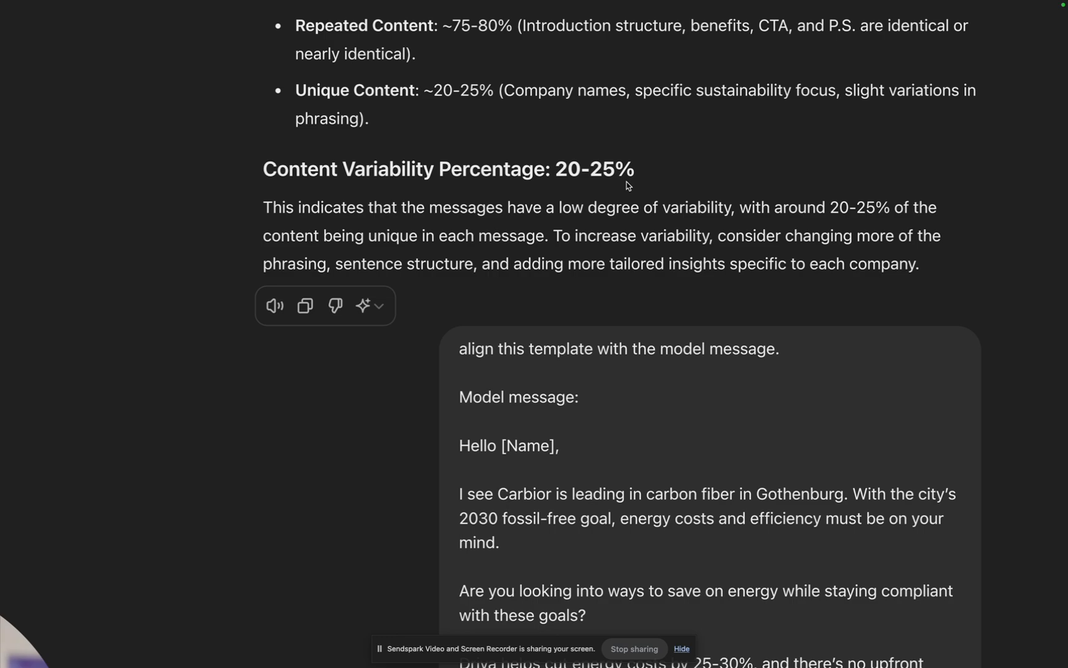
pyautogui.scroll(-15, 637, 233)
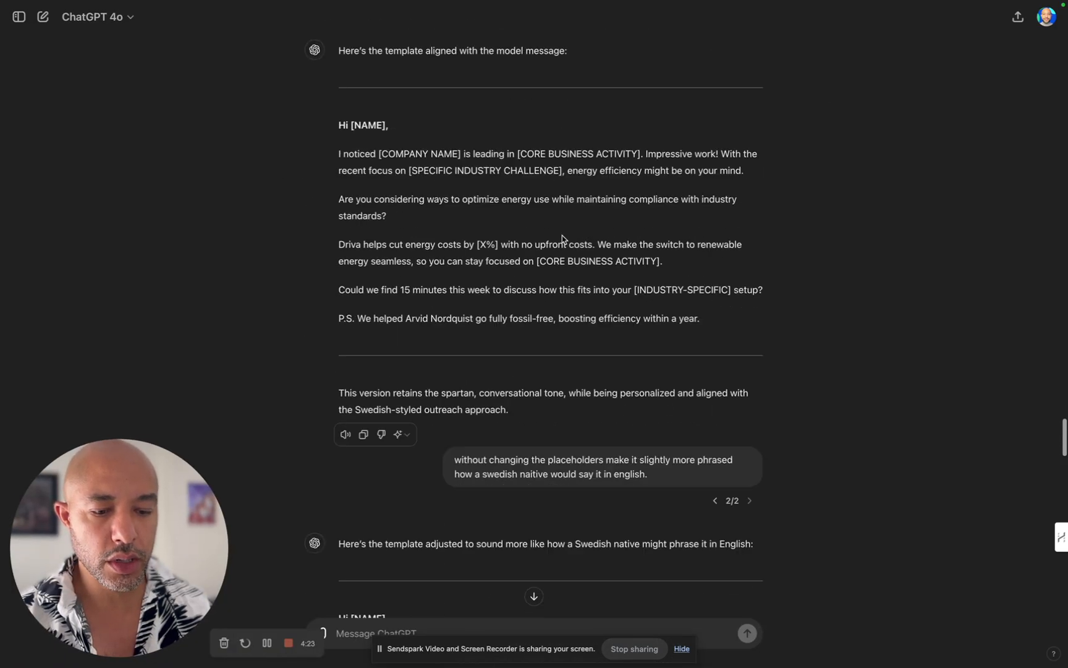
pyautogui.scroll(-15, 562, 238)
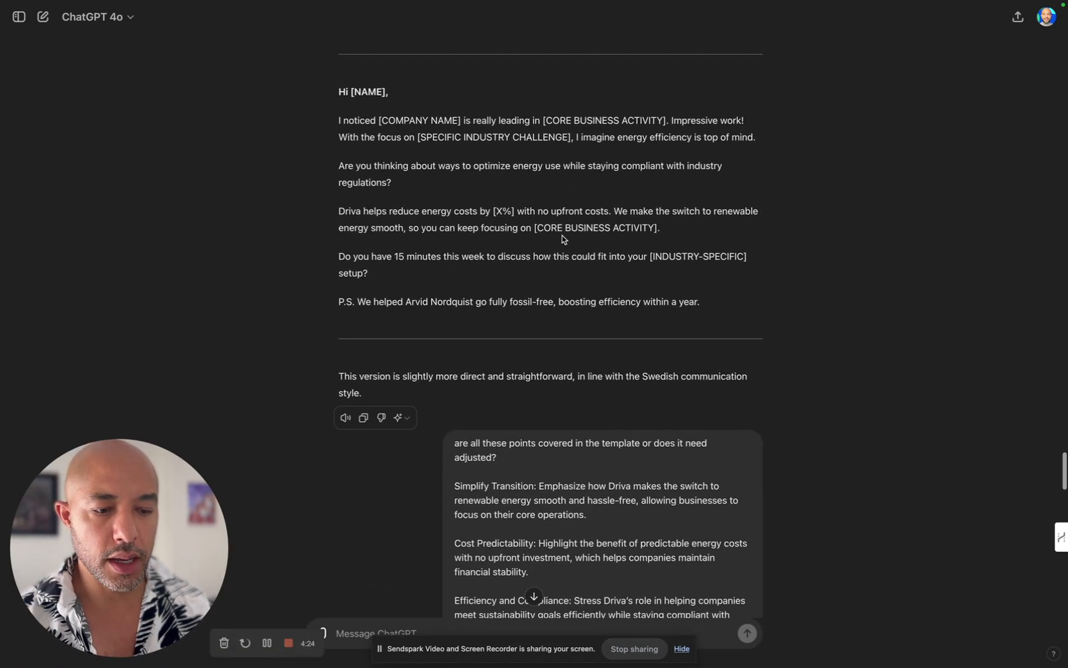
pyautogui.scroll(-10, 568, 215)
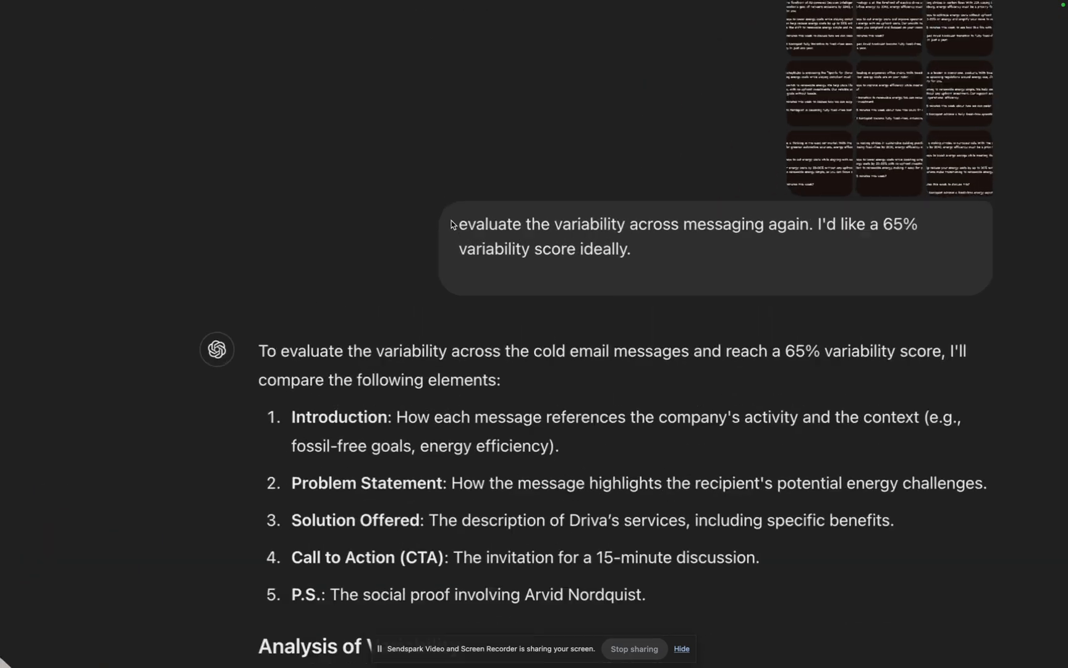
pyautogui.moveTo(460, 222); pyautogui.dragTo(649, 264)
pyautogui.hscroll(1, 648, 264)
pyautogui.click(649, 265)
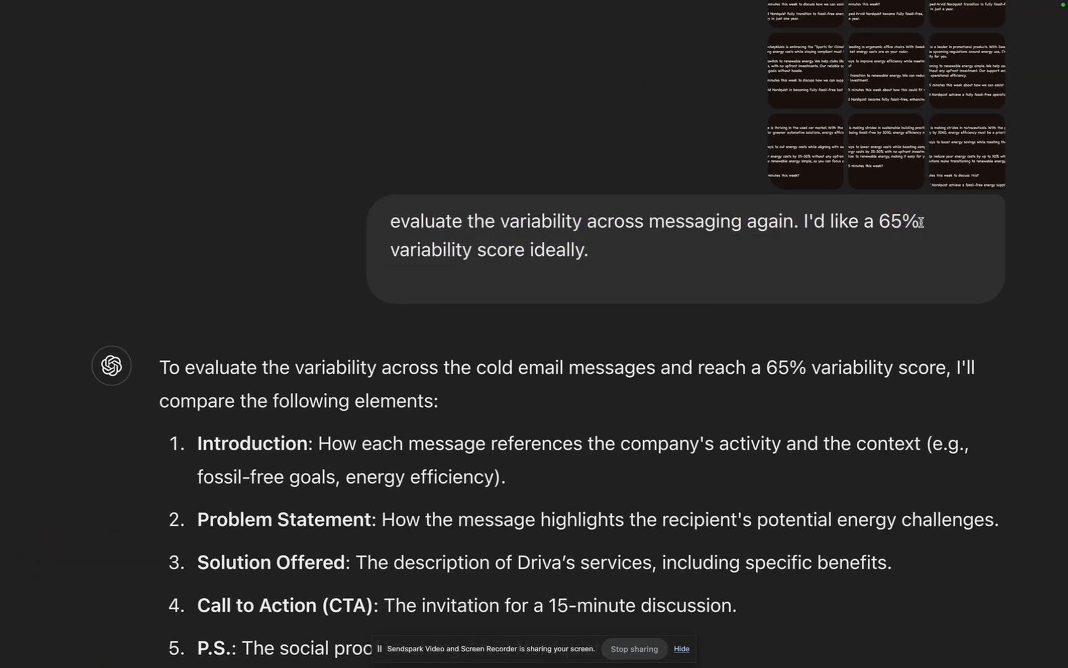
# Step: Review ChatGPT's analysis of variability by message section and its current variability estimate
pyautogui.scroll(-10, 709, 232)
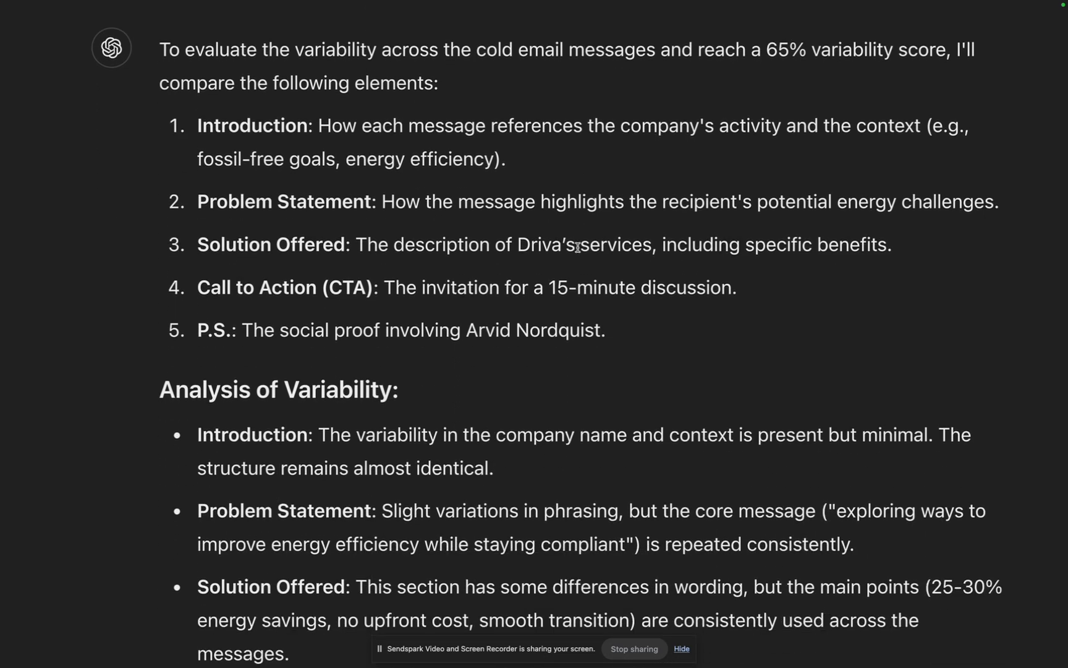
pyautogui.scroll(-9, 579, 250)
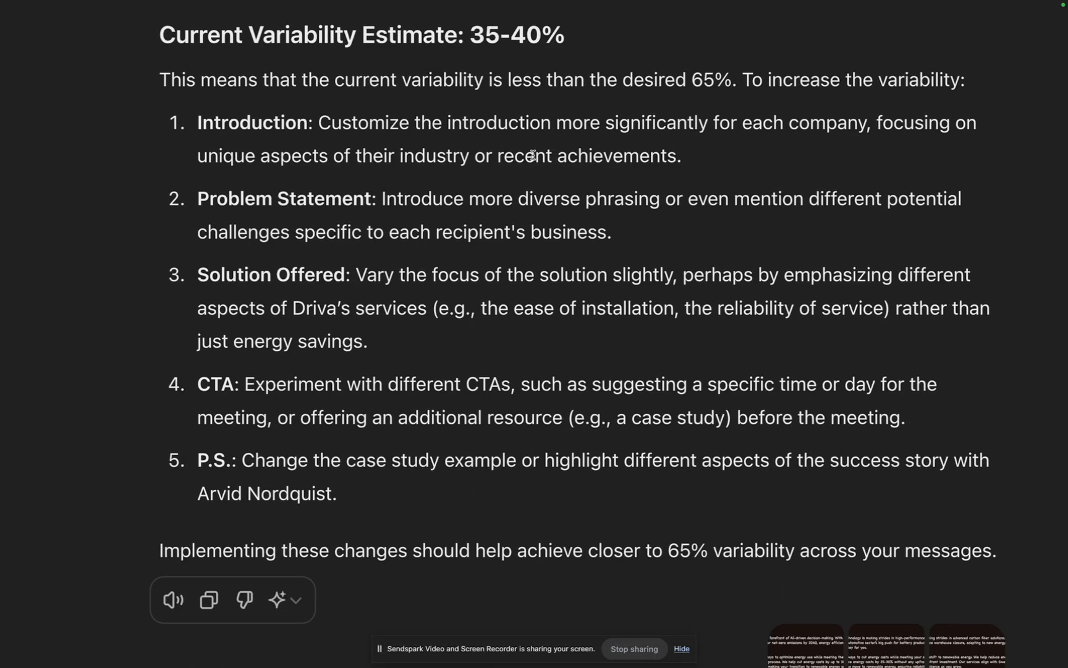
pyautogui.moveTo(474, 53); pyautogui.dragTo(536, 53)
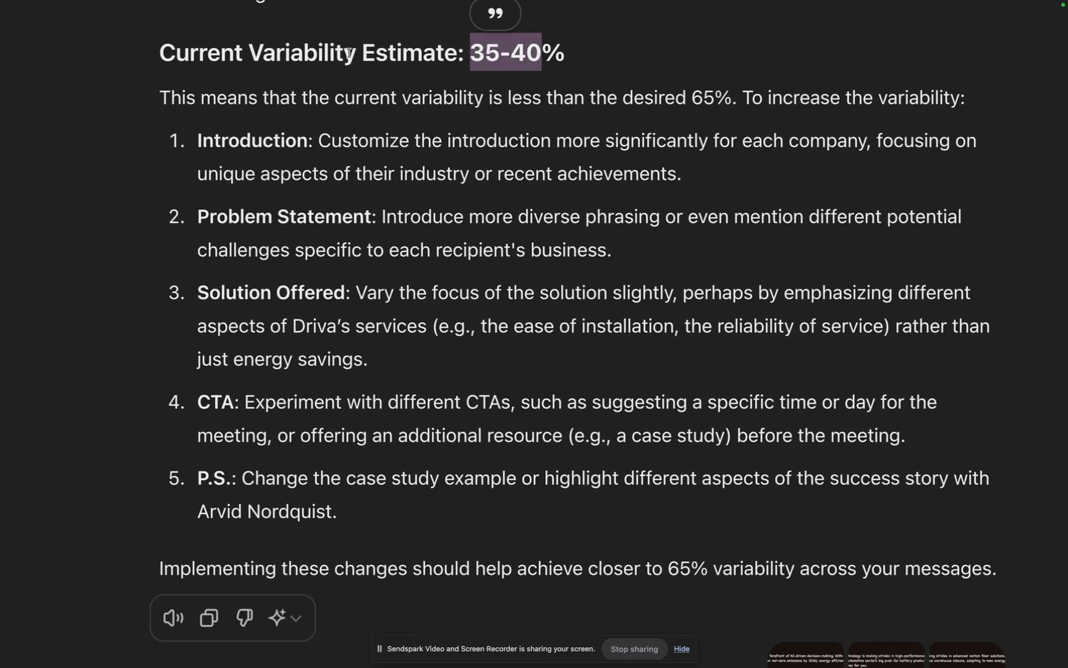
pyautogui.moveTo(250, 52); pyautogui.dragTo(685, 50)
pyautogui.click(687, 119)
pyautogui.scroll(-6, 583, 245)
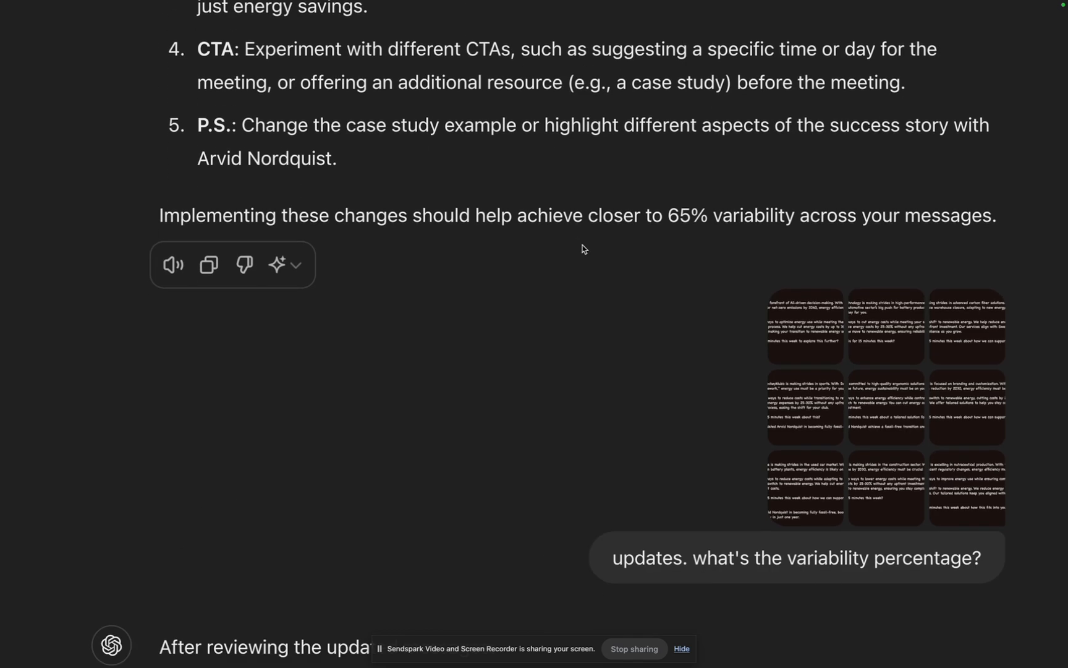
pyautogui.scroll(-4, 587, 244)
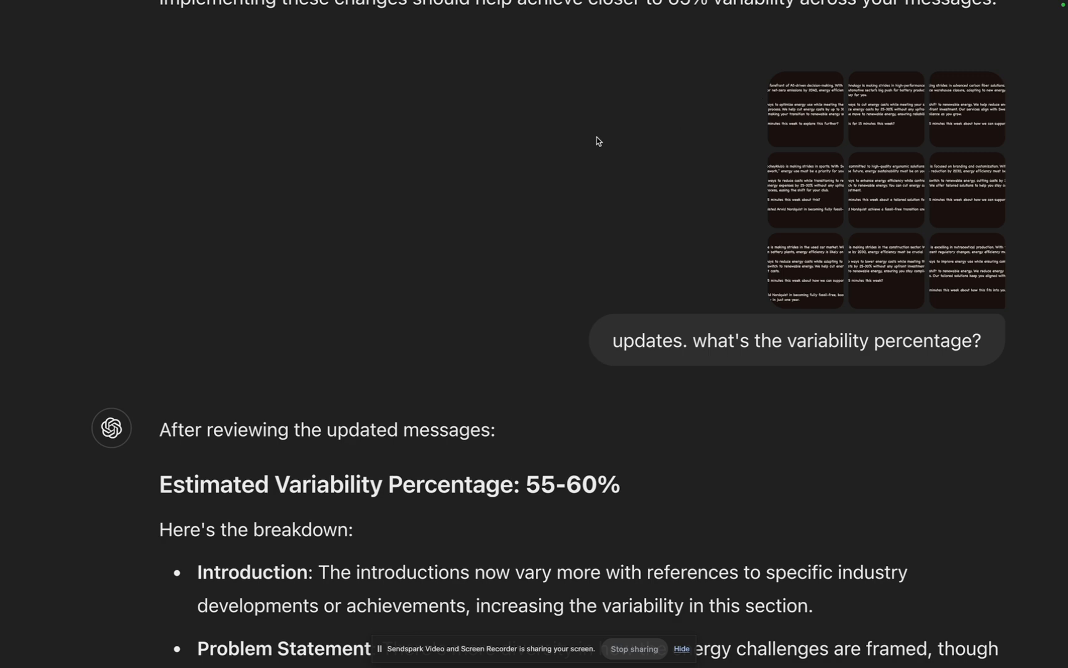
# Step: Go back to the suggestions for increasing variability and examine the Introduction, Problem Statement, Solution Offered and CTA points
pyautogui.scroll(9, 598, 148)
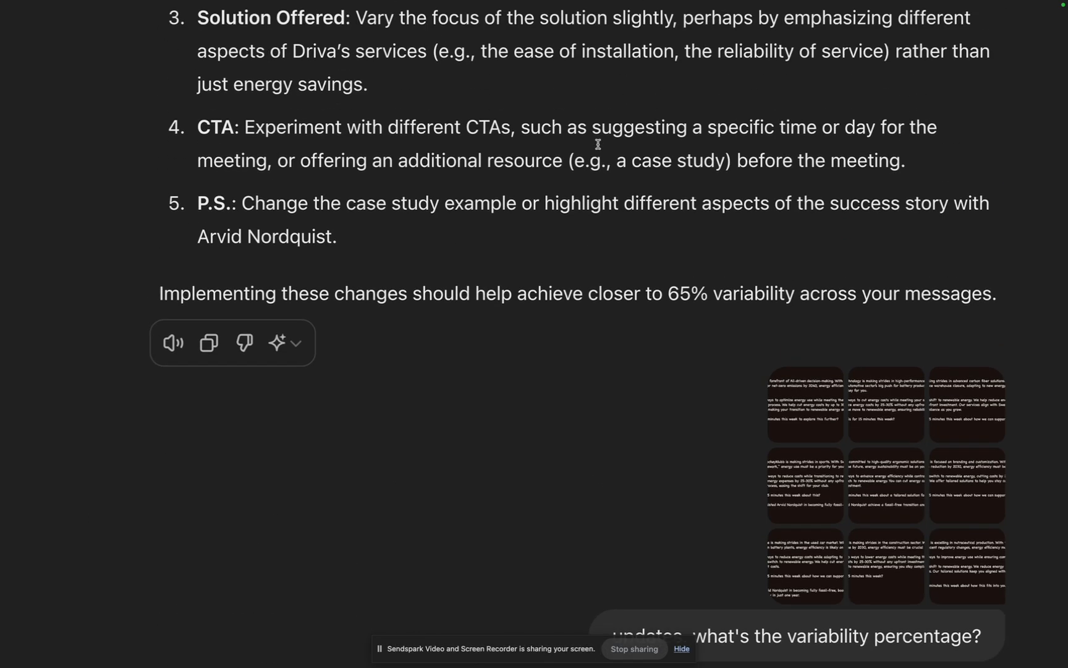
pyautogui.scroll(1, 269, 131)
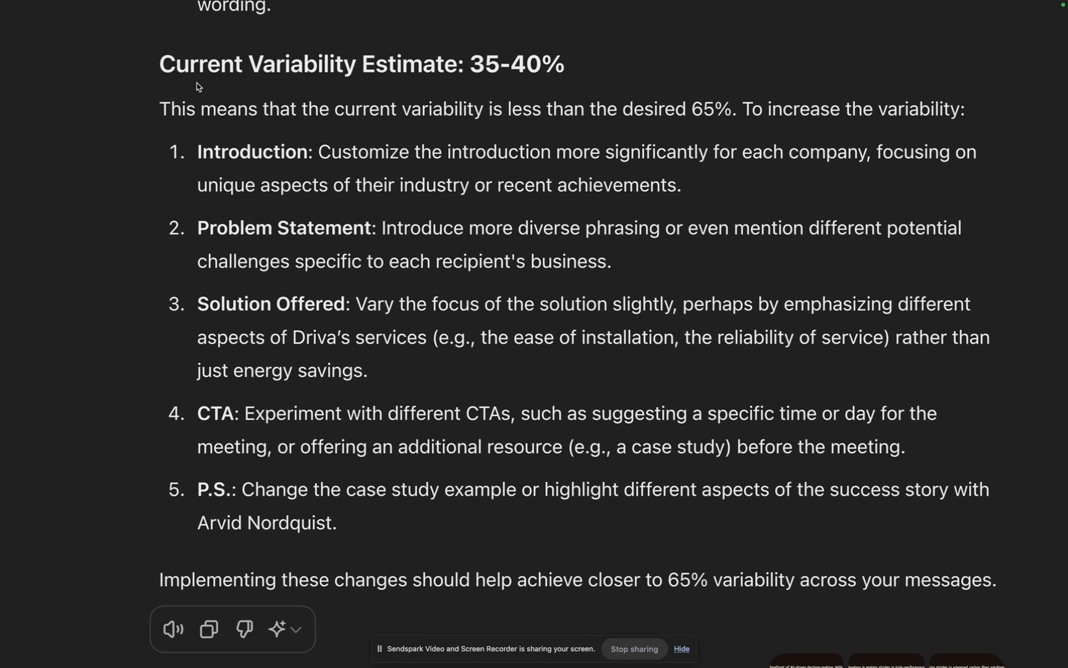
pyautogui.scroll(-4, 369, 115)
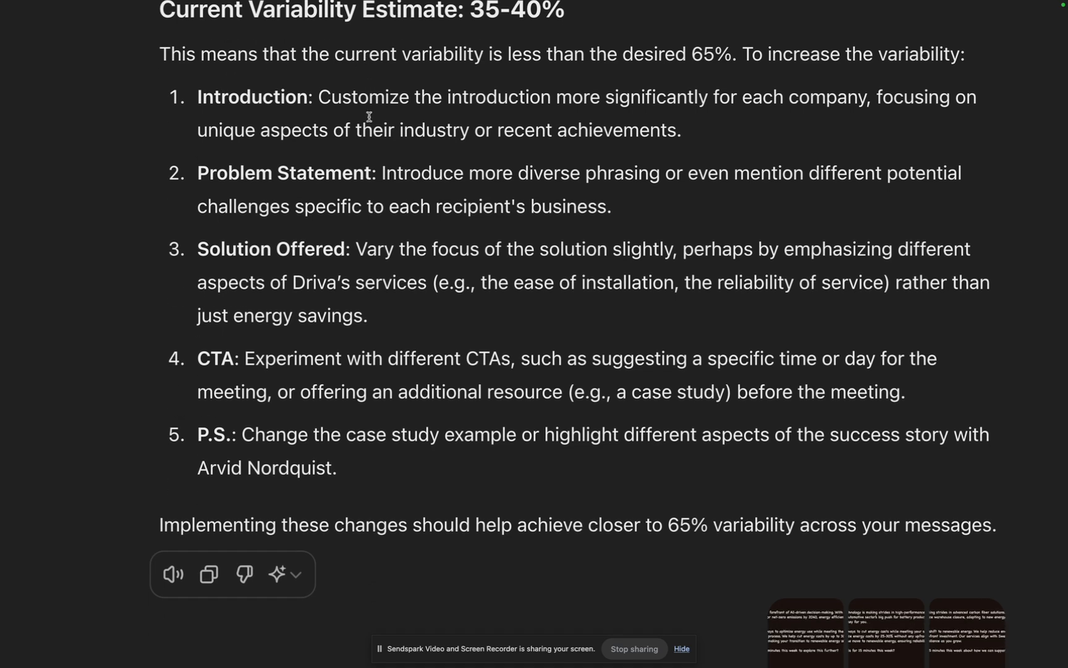
pyautogui.scroll(3, 258, 131)
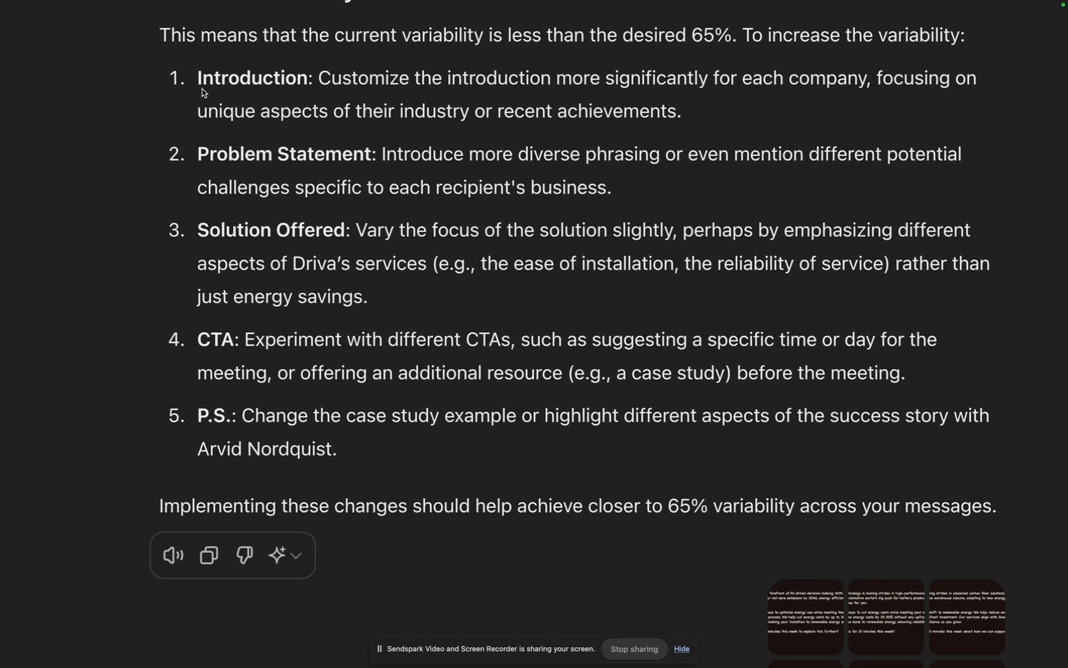
pyautogui.doubleClick(203, 91)
pyautogui.moveTo(210, 153); pyautogui.dragTo(348, 153)
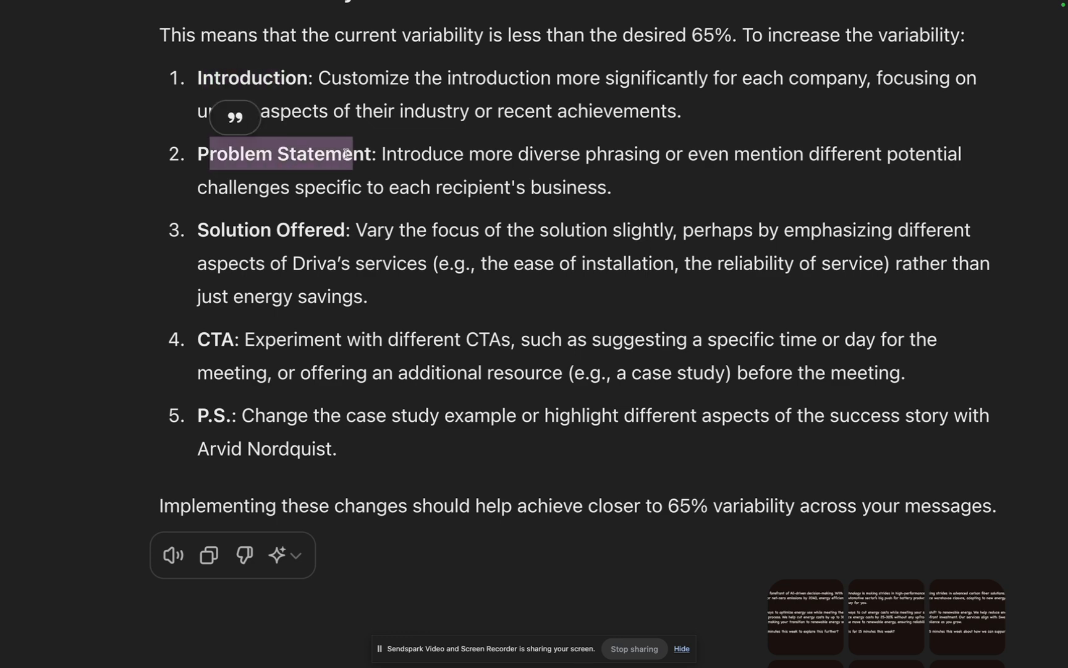
pyautogui.moveTo(210, 231); pyautogui.dragTo(333, 230)
pyautogui.moveTo(211, 335); pyautogui.dragTo(239, 339)
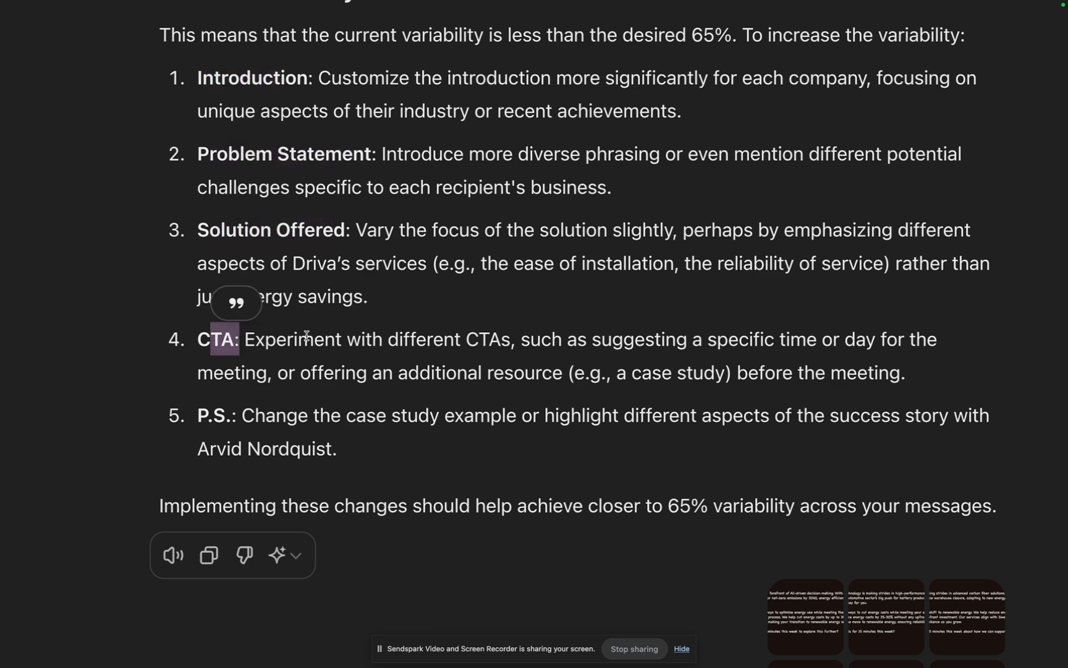
pyautogui.moveTo(432, 97); pyautogui.dragTo(640, 486)
pyautogui.click(641, 376)
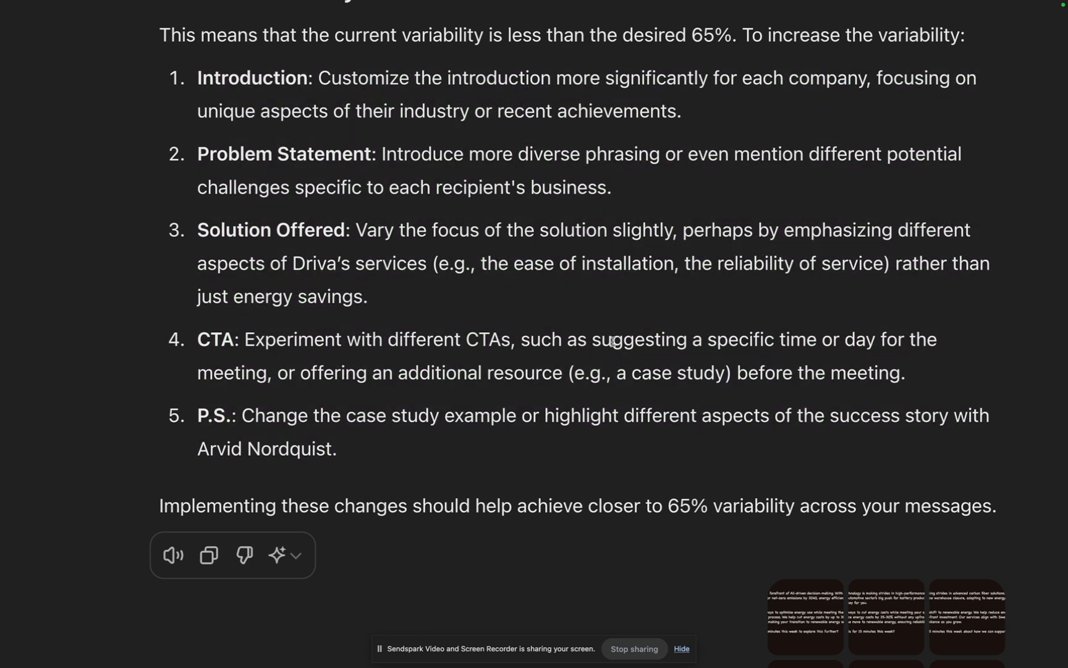
pyautogui.moveTo(423, 94); pyautogui.dragTo(735, 373)
pyautogui.click(735, 373)
# Step: Examine the follow-up question about the updated messages' variability percentage and the new estimate in the reply
pyautogui.scroll(-3, 736, 374)
pyautogui.scroll(-5, 734, 371)
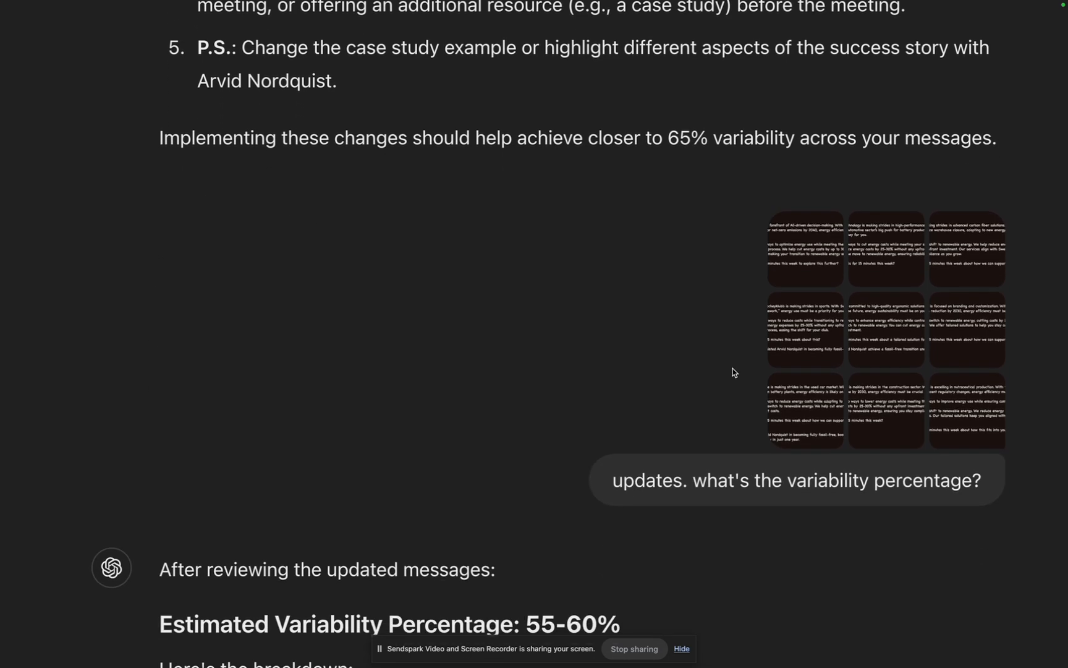
pyautogui.scroll(-1, 734, 371)
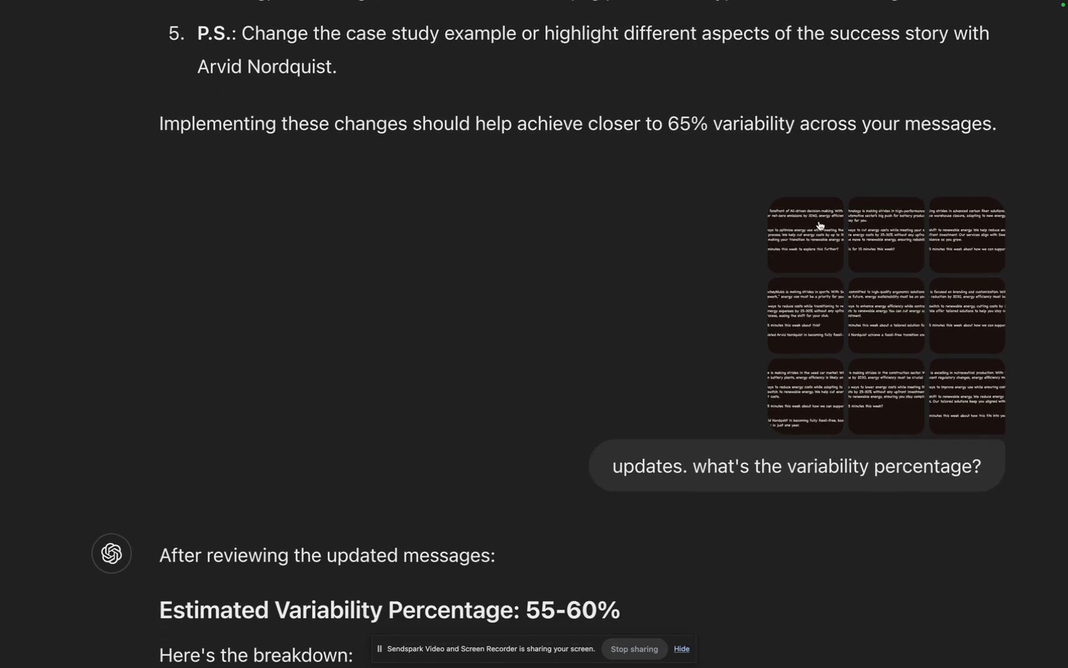
pyautogui.scroll(-5, 804, 229)
pyautogui.moveTo(788, 247); pyautogui.dragTo(973, 249)
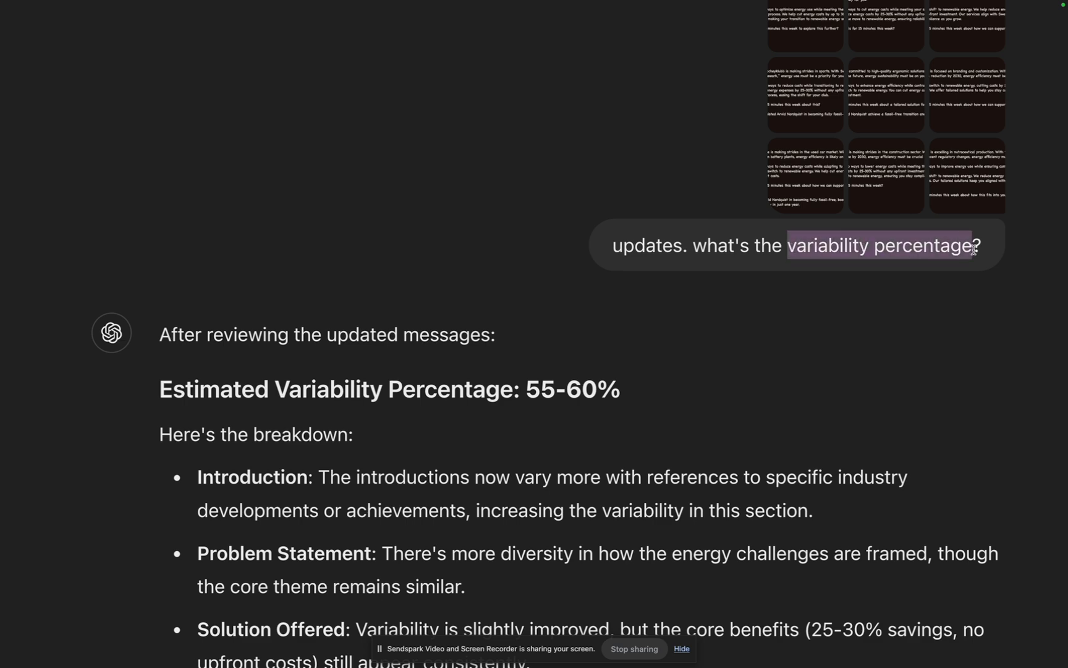
pyautogui.click(454, 424)
pyautogui.moveTo(526, 389); pyautogui.dragTo(644, 398)
pyautogui.click(608, 392)
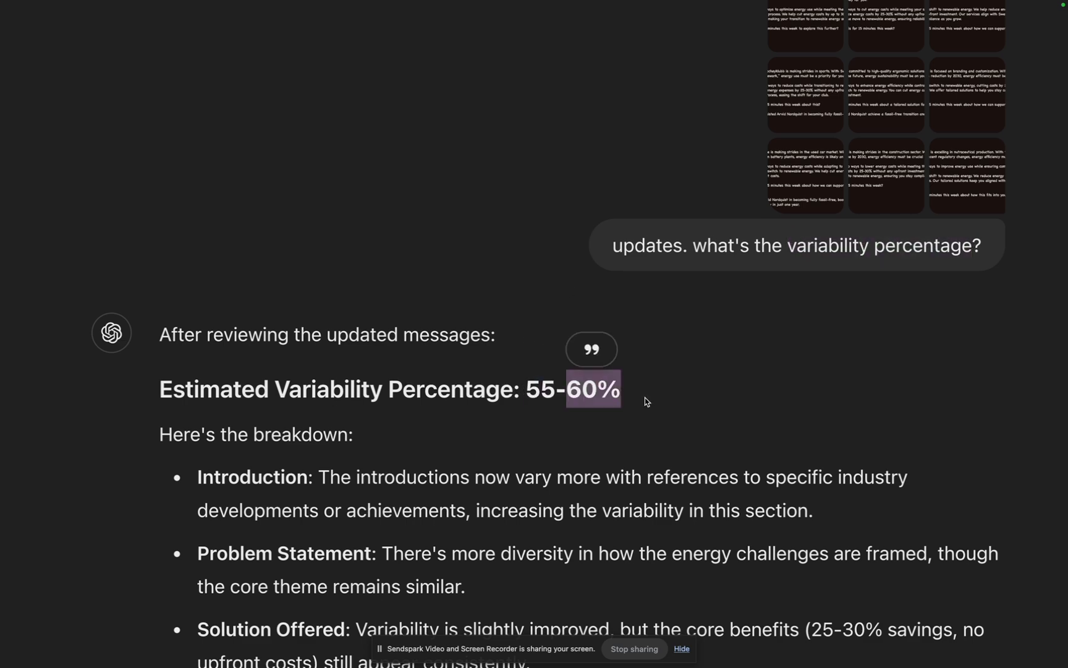
# Step: Read the section-by-section breakdown beneath the updated variability estimate
pyautogui.scroll(-3, 645, 397)
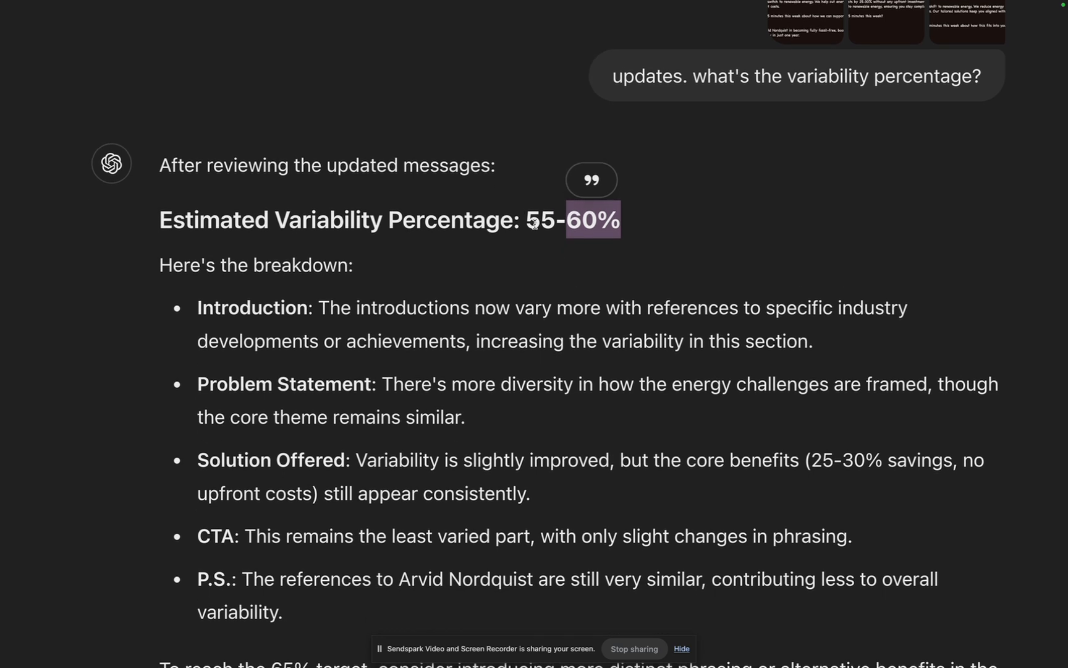
pyautogui.click(534, 222)
pyautogui.moveTo(567, 223); pyautogui.dragTo(697, 222)
pyautogui.scroll(-1, 696, 222)
pyautogui.click(589, 180)
pyautogui.scroll(-3, 589, 180)
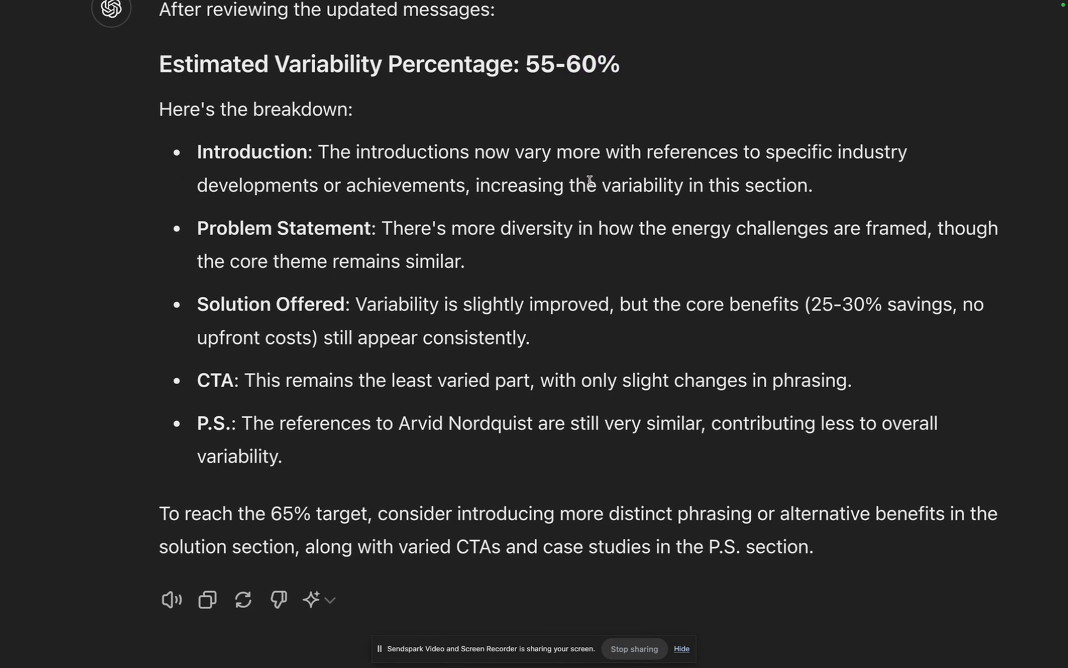
pyautogui.scroll(-3, 554, 259)
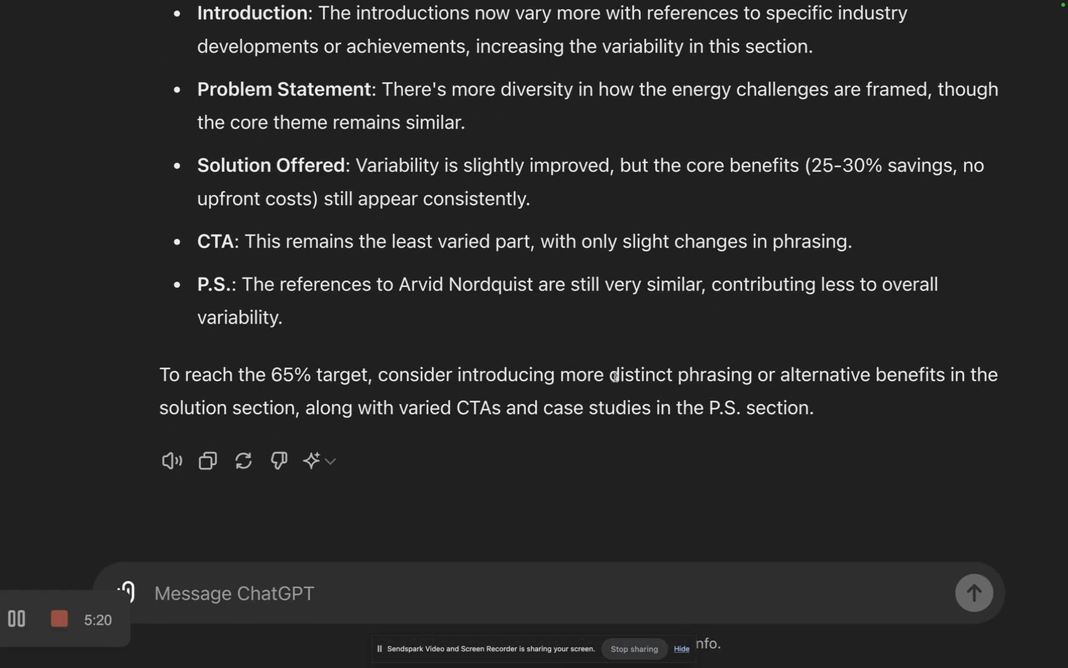
# Step: Examine the closing advice on distinct phrasing, alternative benefits, varied CTAs and P.S. case studies for reaching the 65% target
pyautogui.moveTo(613, 377); pyautogui.dragTo(615, 427)
pyautogui.click(611, 411)
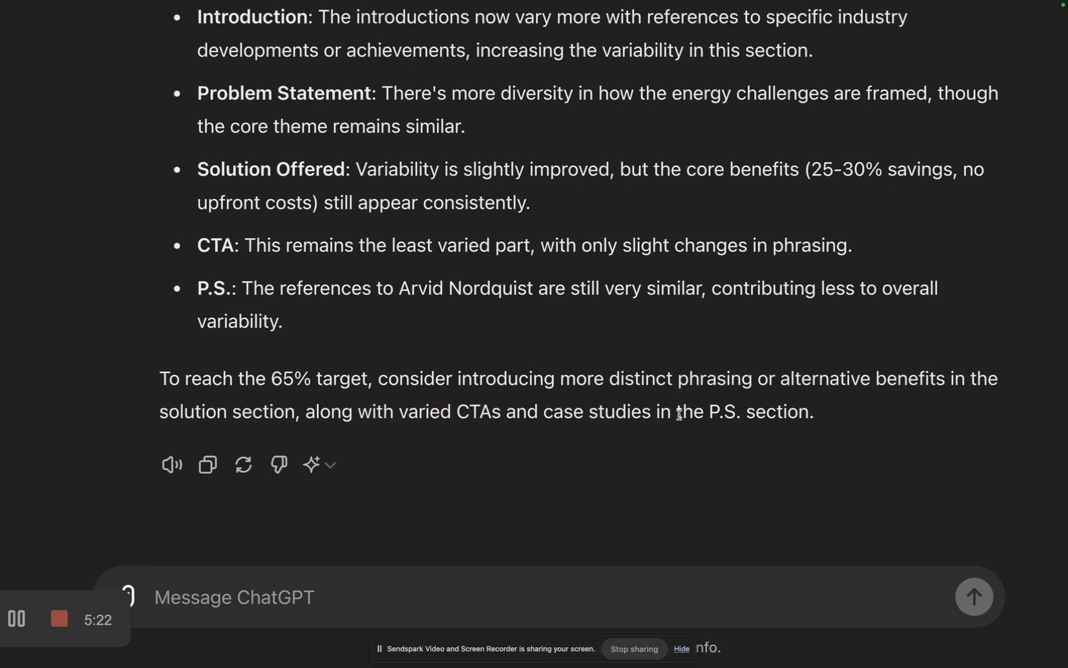
pyautogui.moveTo(677, 391); pyautogui.dragTo(719, 413)
pyautogui.click(721, 411)
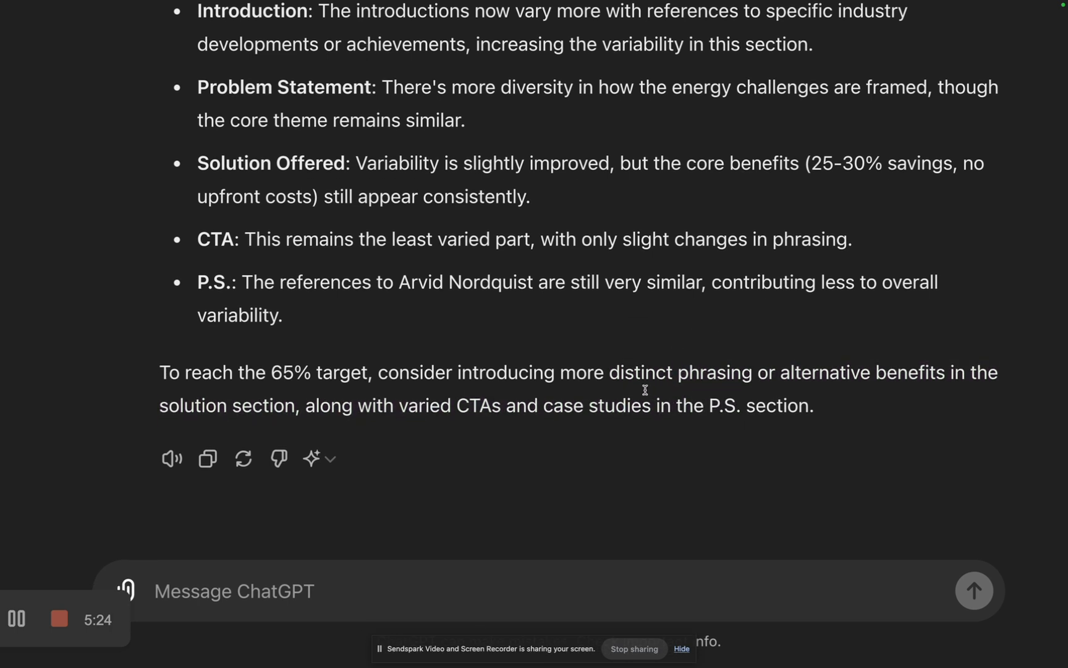
# Step: Switch to the Clay table and examine the industry regulations question in the Message 1 prompt's template
pyautogui.moveTo(1, 247)
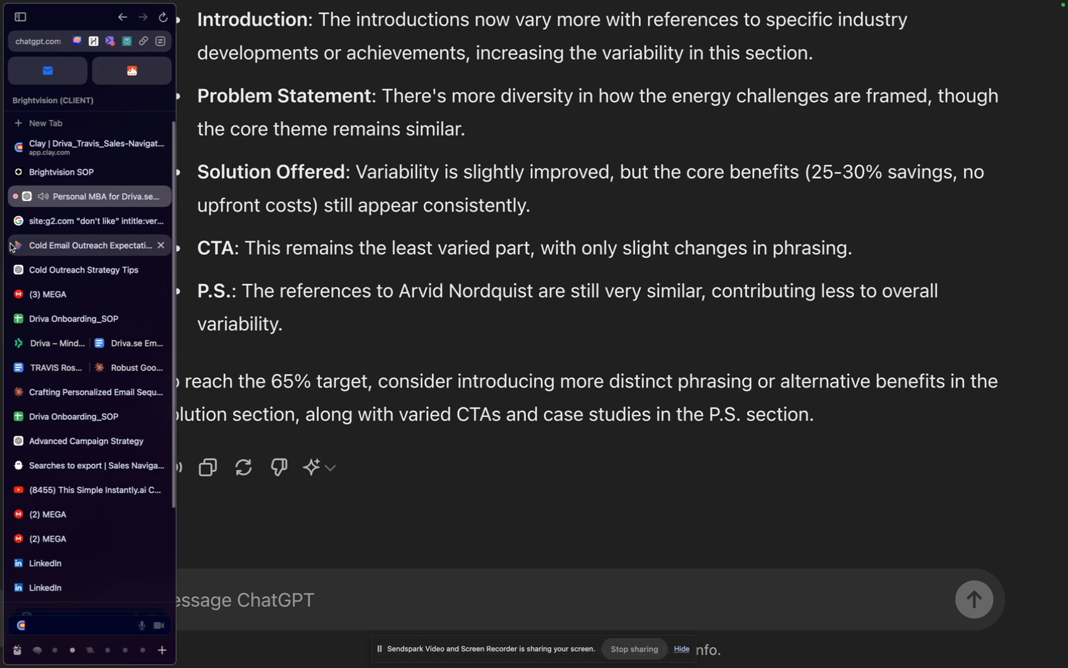
pyautogui.click(39, 148)
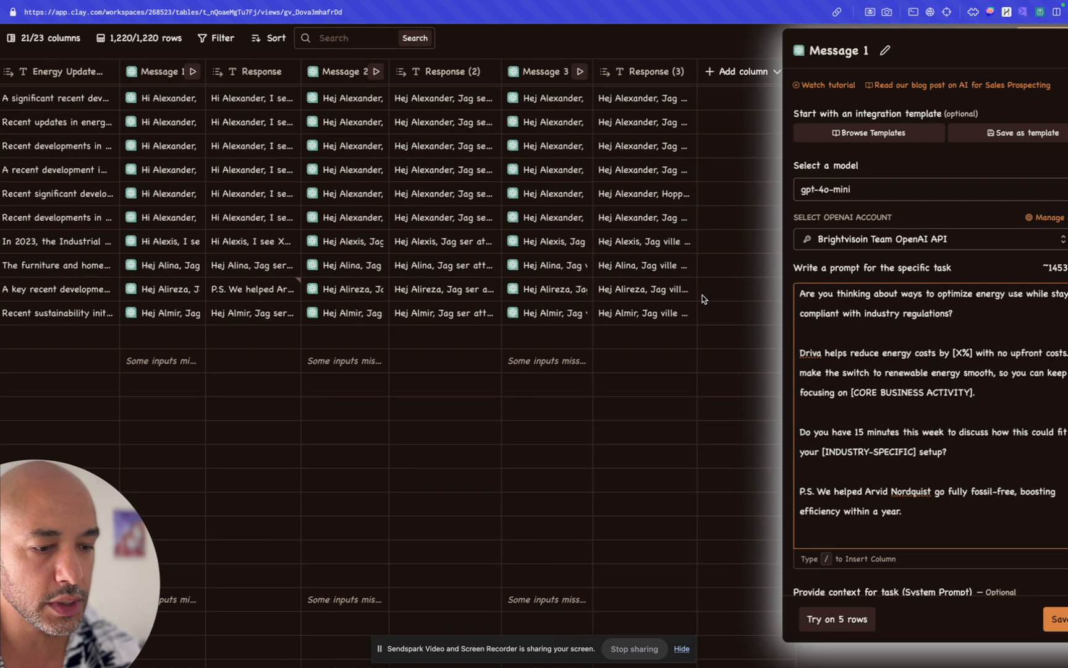
pyautogui.scroll(2, 703, 300)
pyautogui.hscroll(3, 796, 412)
pyautogui.scroll(-4, 747, 444)
pyautogui.scroll(-2, 791, 379)
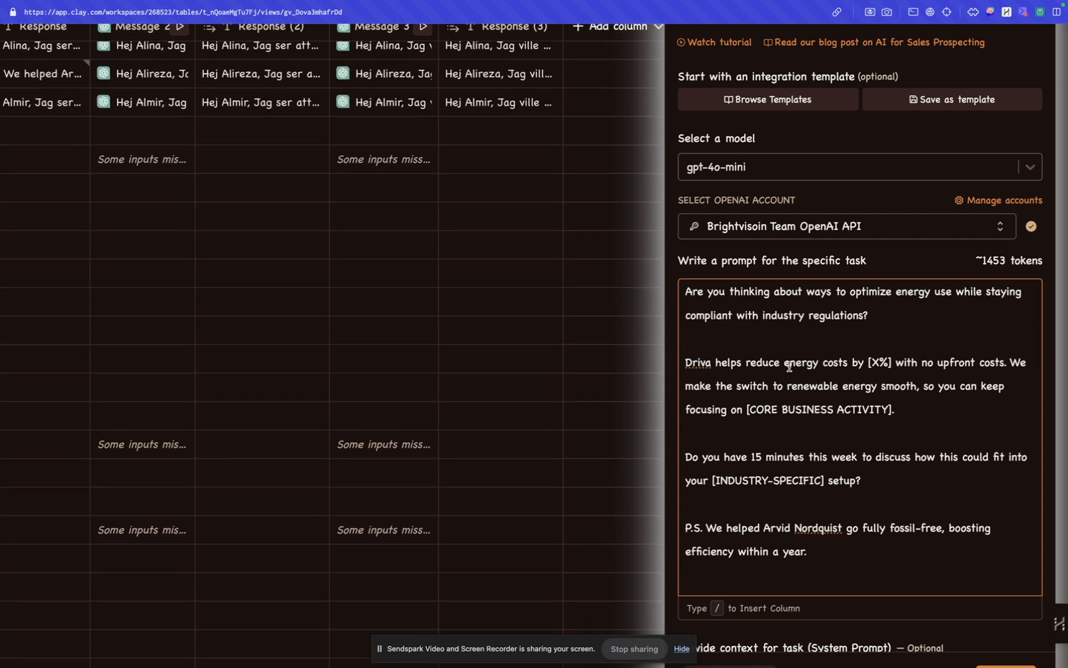
pyautogui.doubleClick(787, 315)
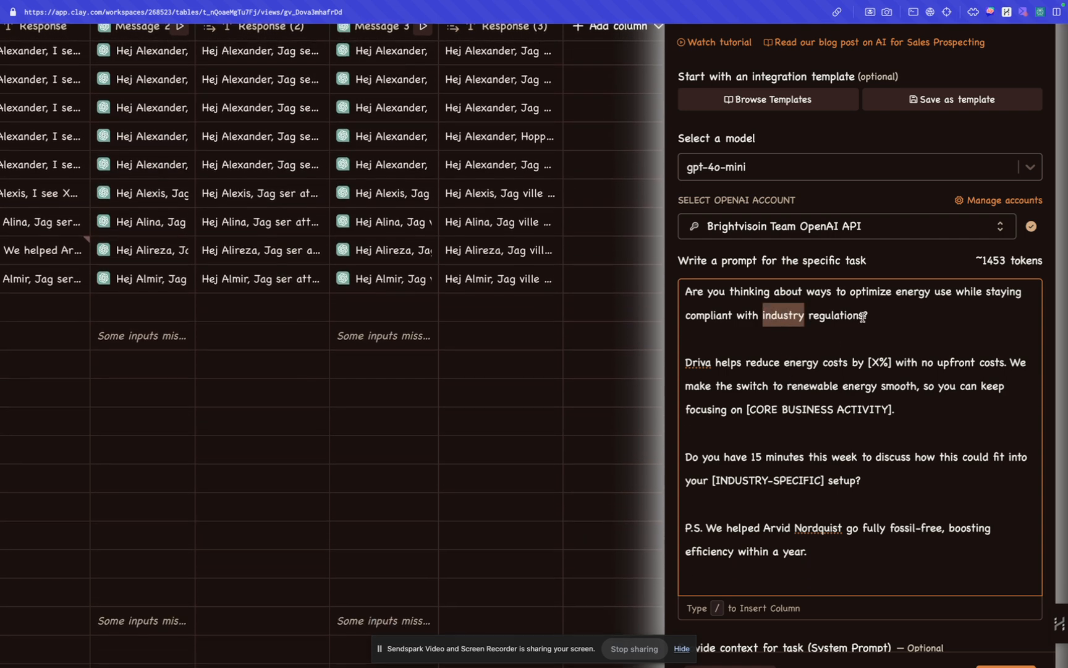
pyautogui.click(853, 317)
pyautogui.click(923, 327)
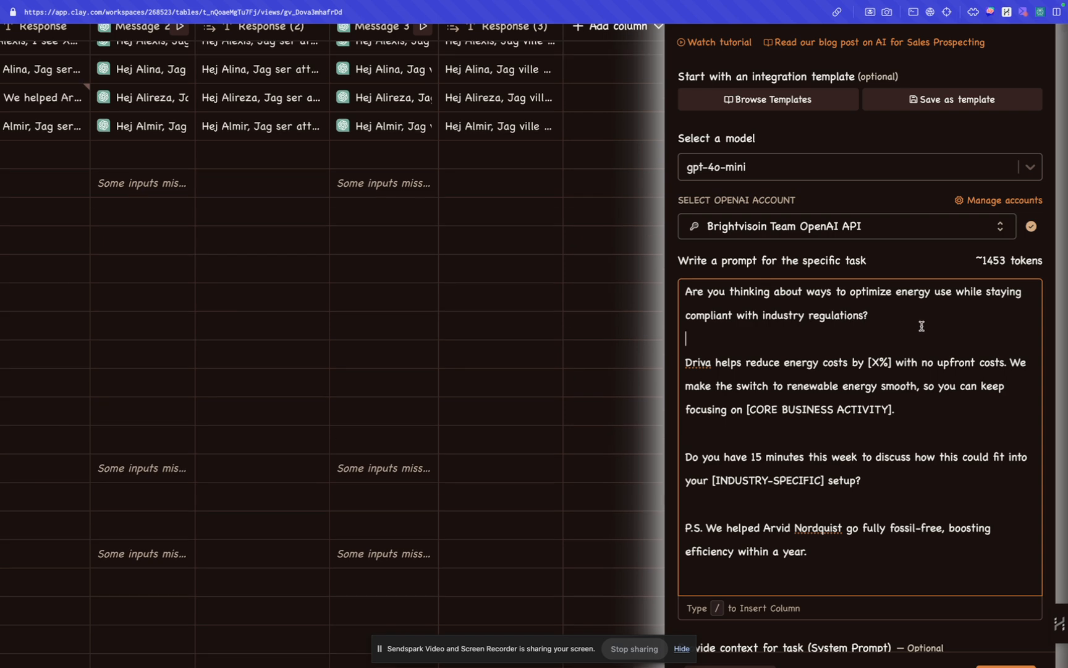
# Step: Return to the start of the Message 1 prompt and examine the instruction to compose a unique outreach message
pyautogui.scroll(-4, 669, 350)
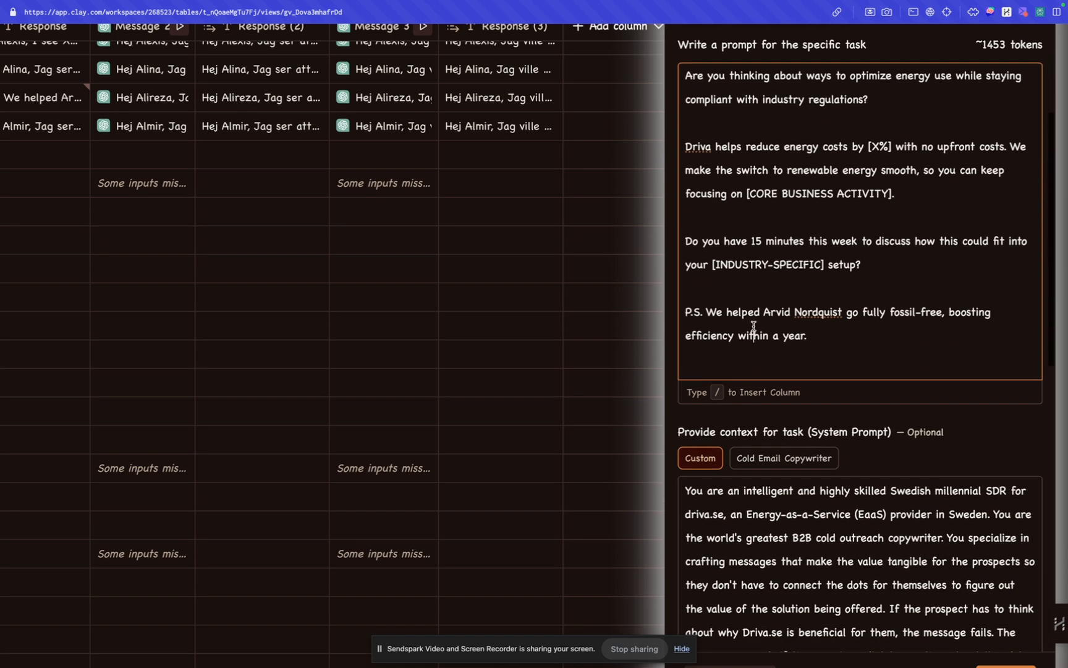
pyautogui.scroll(10, 754, 326)
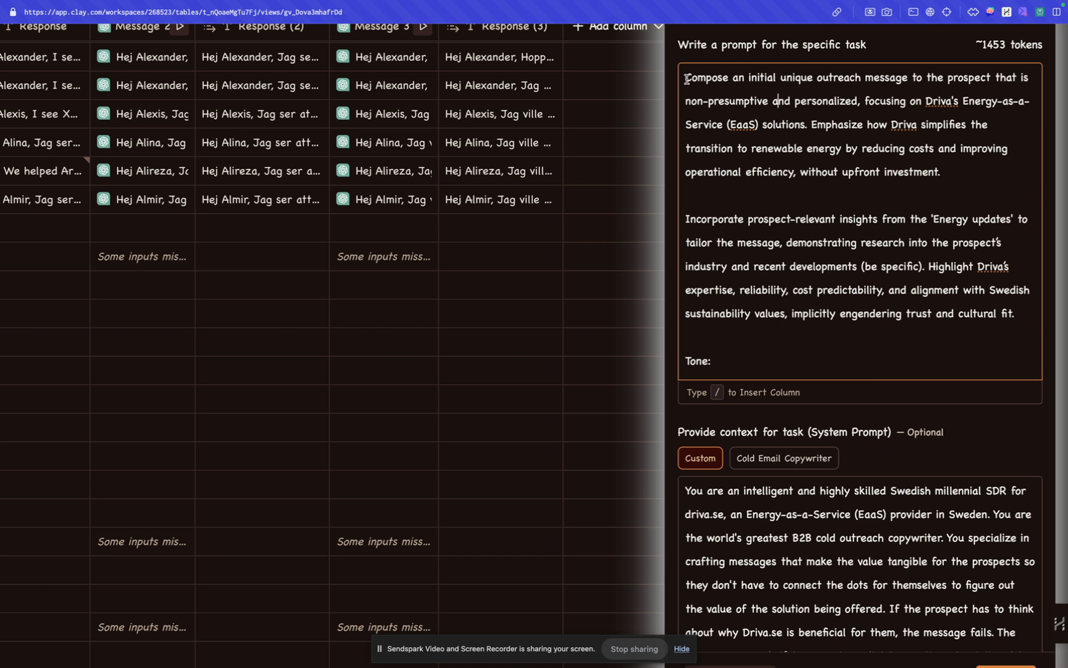
pyautogui.doubleClick(788, 79)
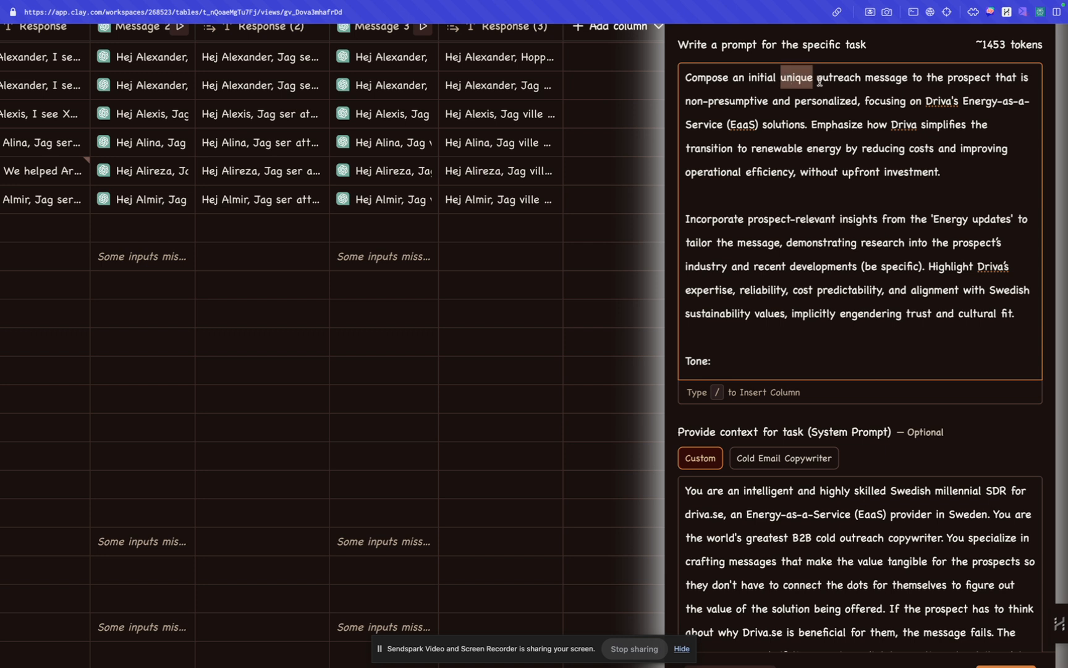
# Step: Remove the word "unique" from the outreach message instruction at the start of the prompt and put it back
pyautogui.moveTo(909, 79); pyautogui.dragTo(779, 79)
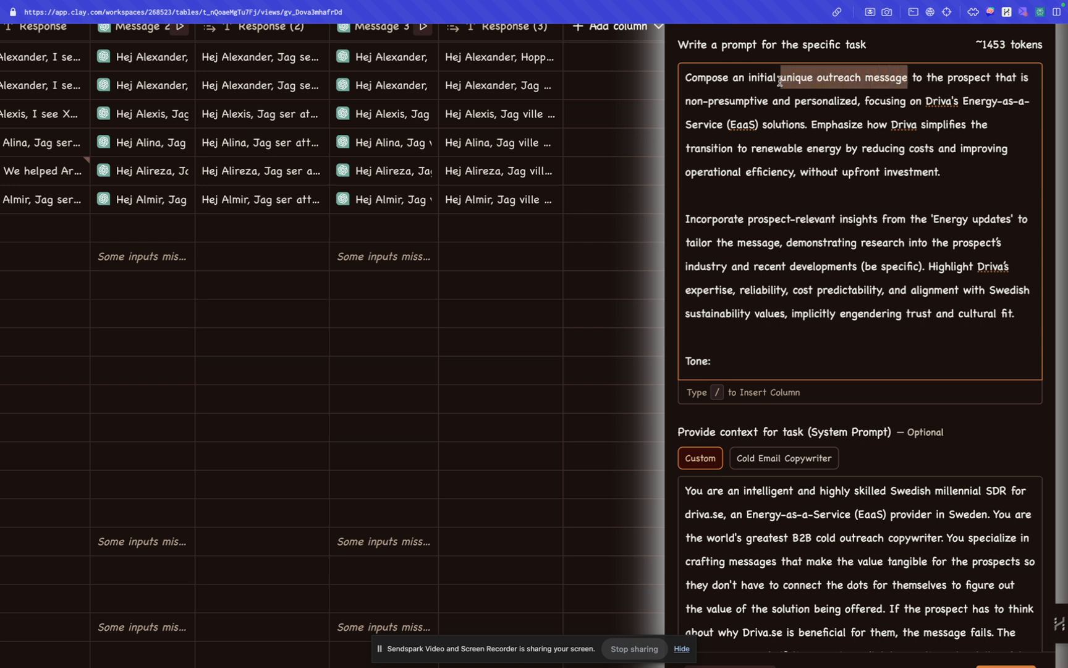
pyautogui.click(781, 80)
pyautogui.doubleClick(792, 79)
pyautogui.press('BackSpace')
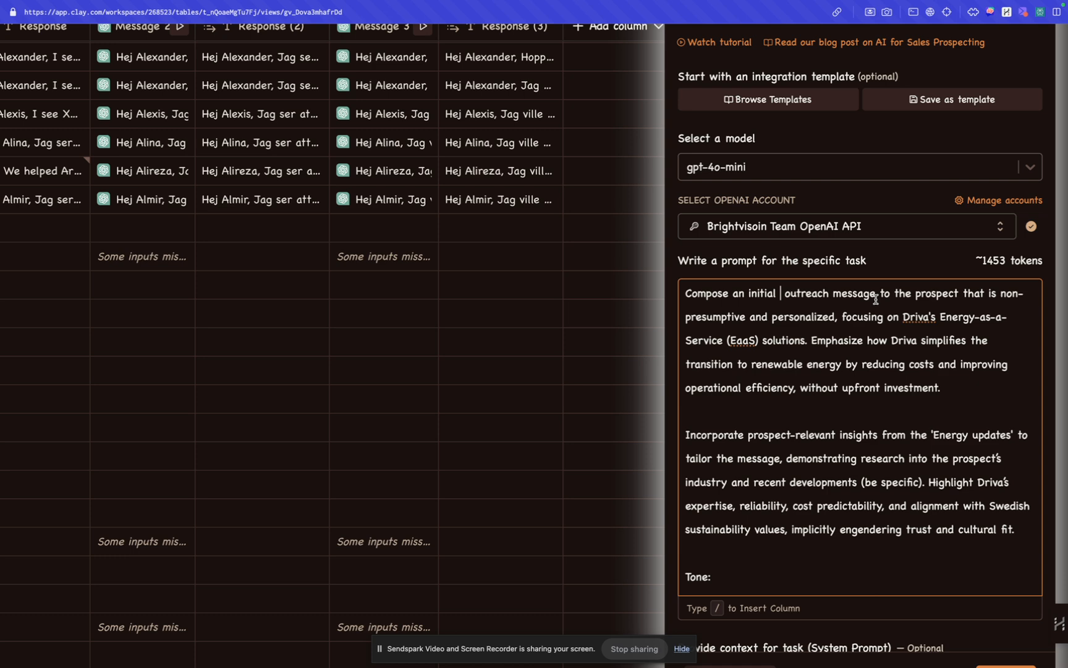
pyautogui.write('unique')
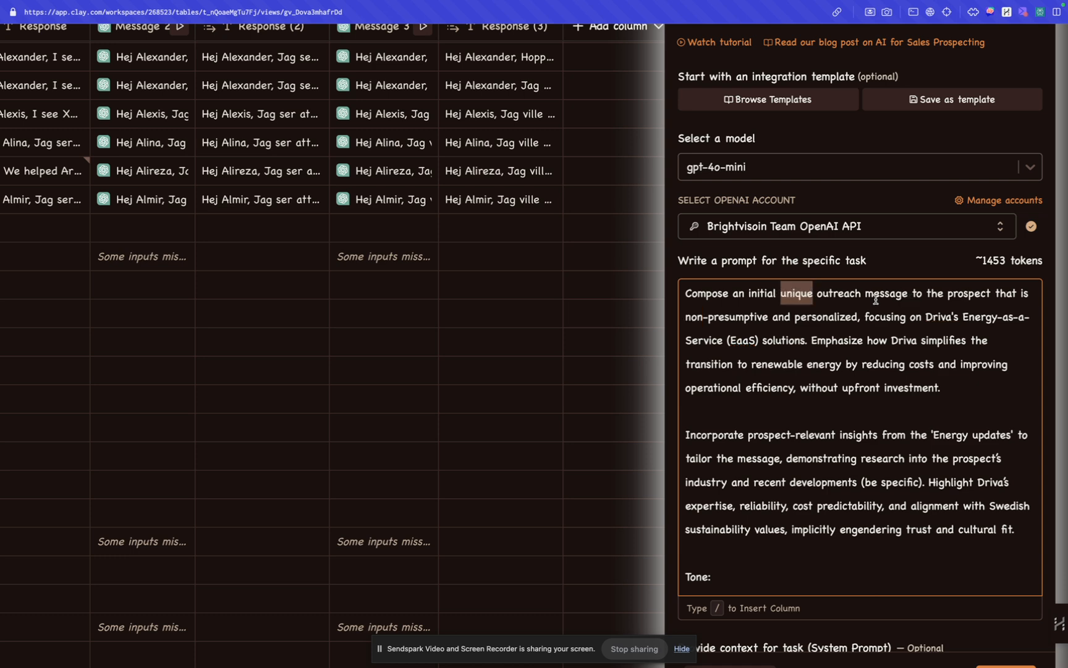
# Step: Examine the Tone rules in the Message 1 prompt, down to the 5th grade reading level instruction
pyautogui.click(863, 314)
pyautogui.scroll(-1, 819, 312)
pyautogui.click(733, 273)
pyautogui.scroll(-1, 709, 347)
pyautogui.scroll(1, 717, 411)
pyautogui.click(749, 461)
pyautogui.write("- Maintain a straightforward tone reflective of the typically modest and considerate Swedish communication style tone. - Write like how a Swedish person would speak in english. - Ensure the message is consultative and respectful, avoiding any assumptions about the company's current energy strategy. - Use language that reflects a deep understanding of the industry, demonstrating familiarity and expertise without being overbearing. - *Write at a 5th grade reading level.*")
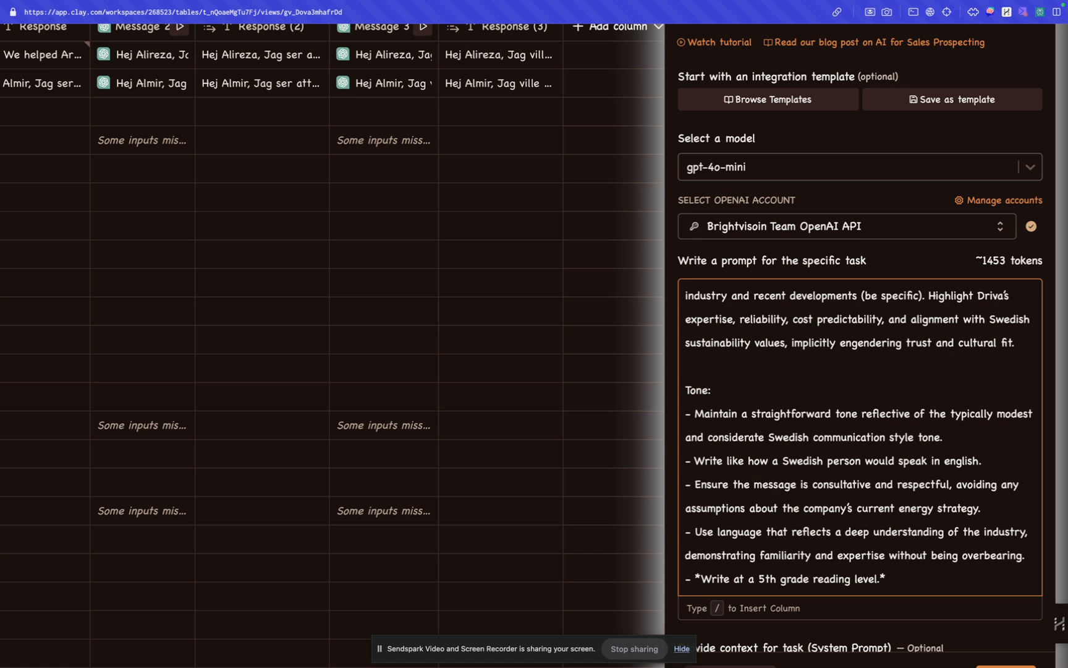
pyautogui.scroll(-3, 860, 436)
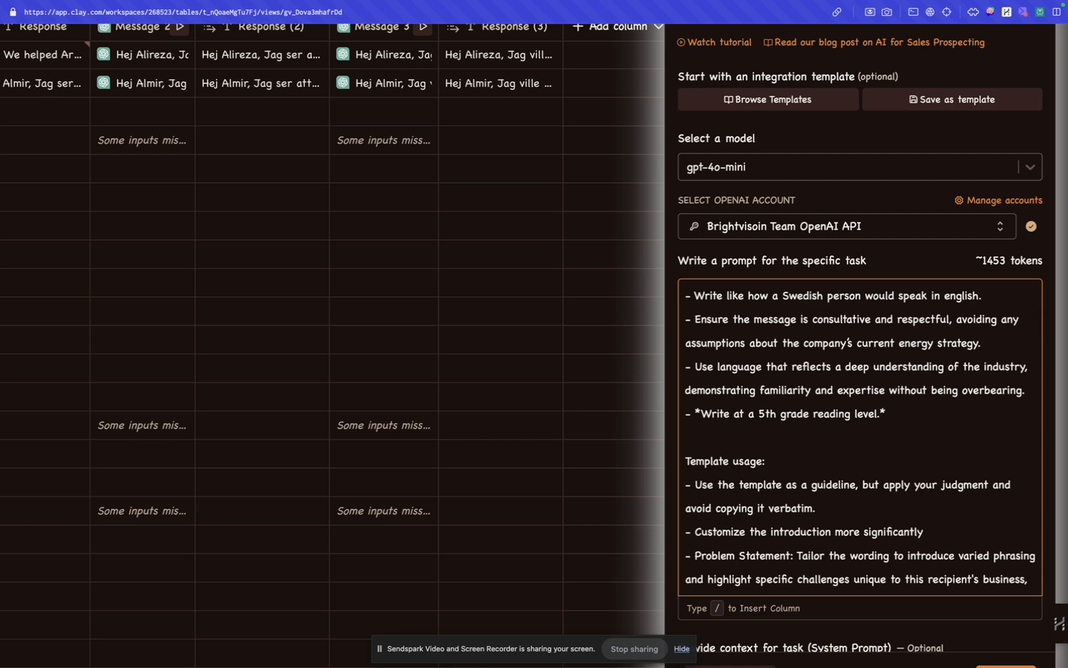
pyautogui.click(886, 412)
pyautogui.click(773, 462)
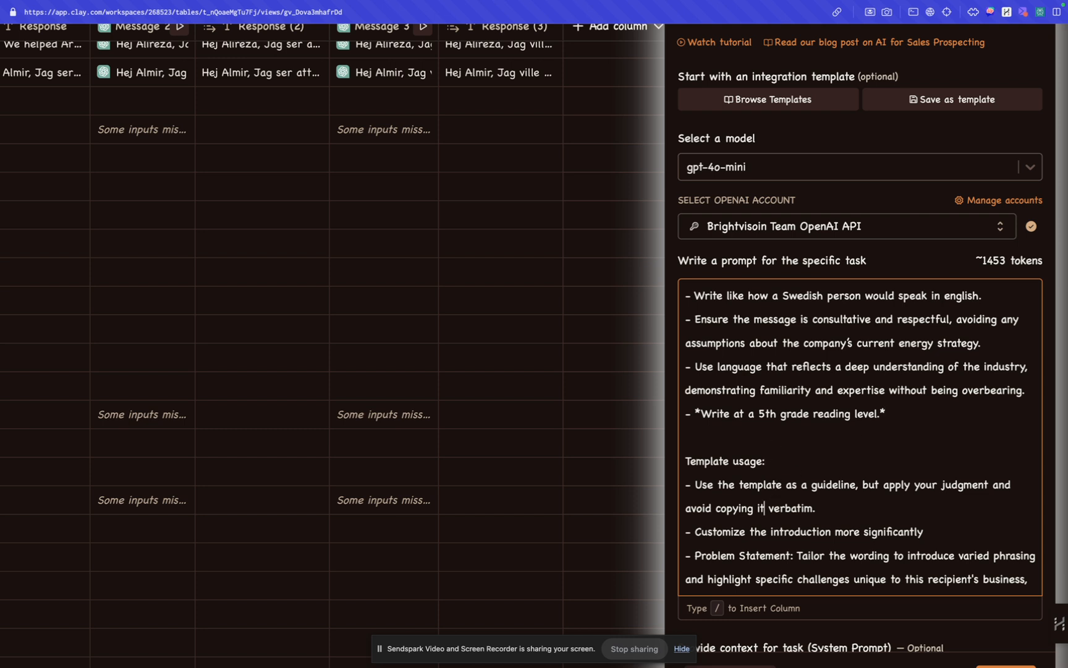
# Step: Examine the full Template usage section and how it leads into the message template
pyautogui.scroll(-3, 767, 579)
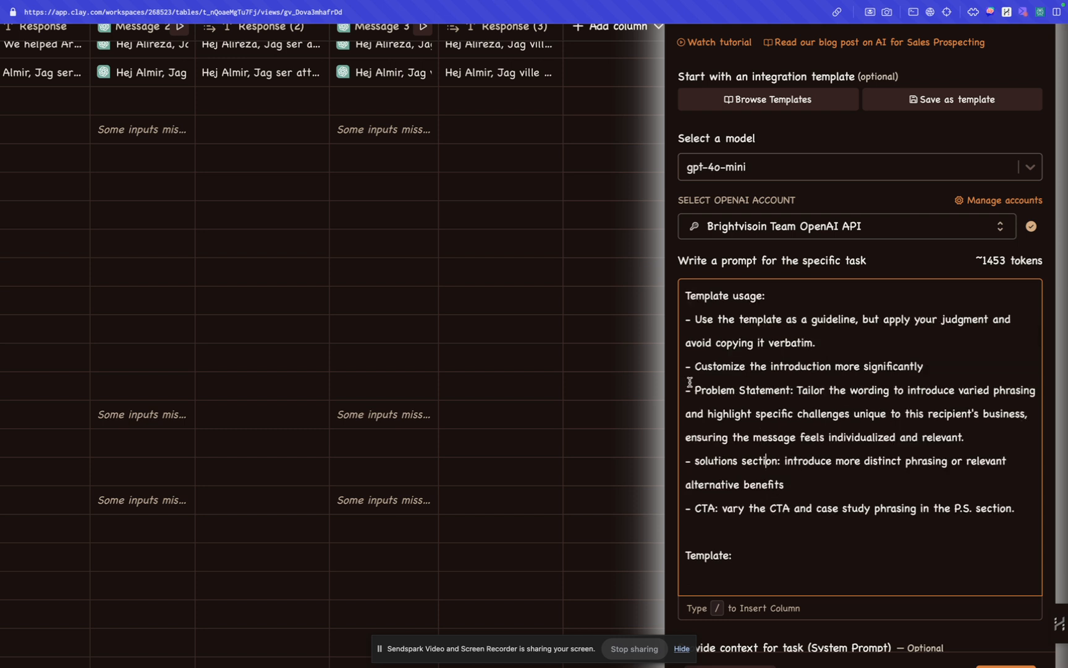
pyautogui.moveTo(691, 298); pyautogui.dragTo(1015, 507)
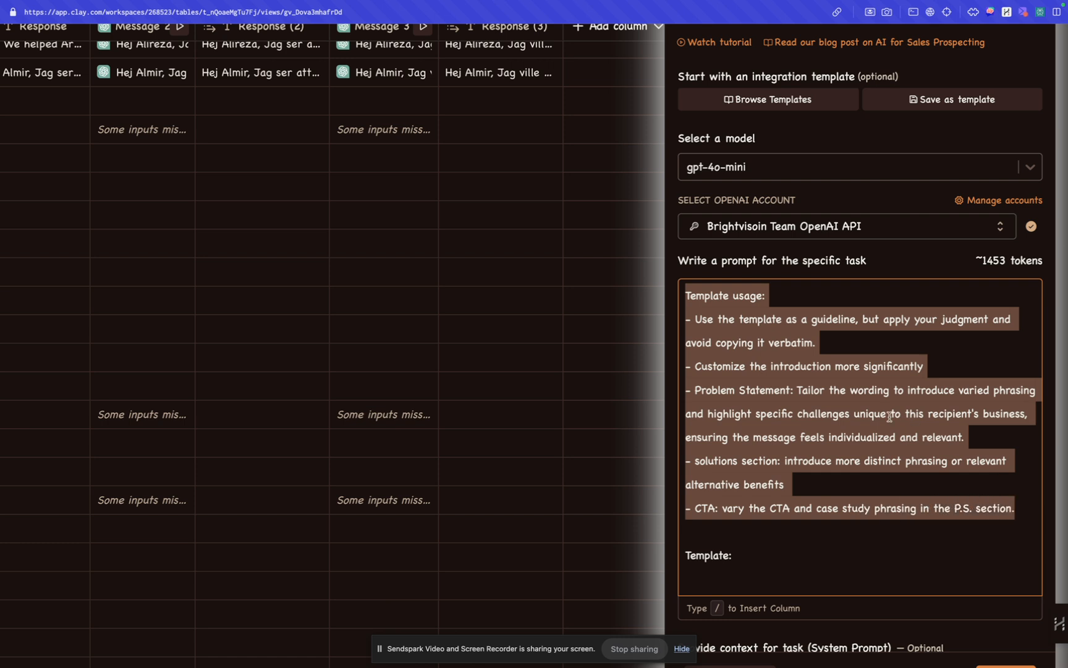
pyautogui.click(765, 303)
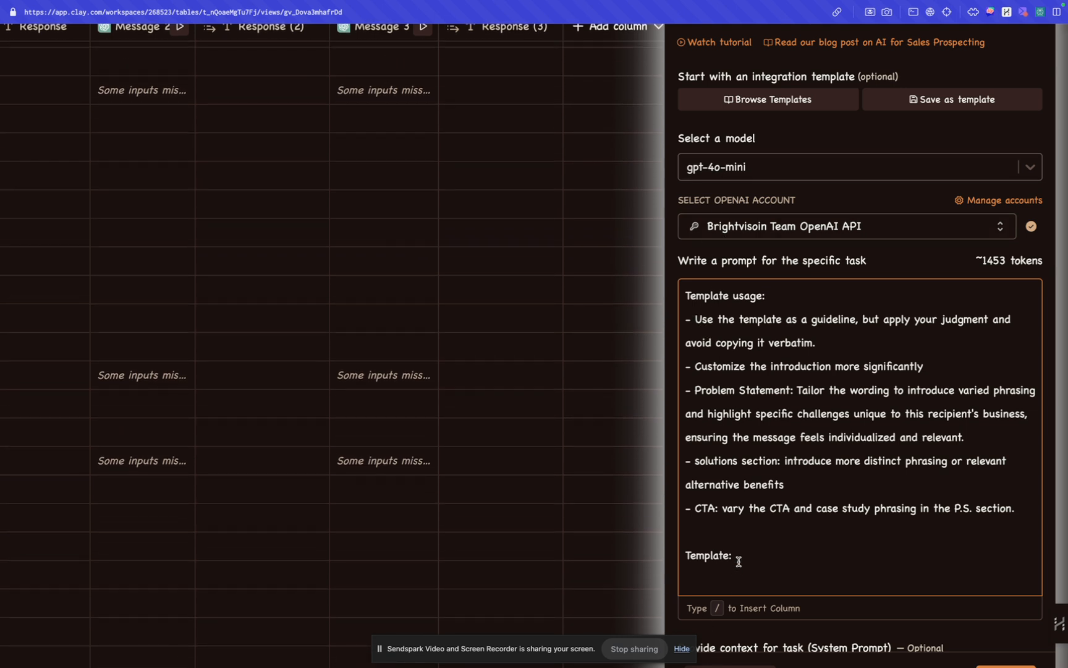
pyautogui.press('Return')
pyautogui.press('cmd+v')
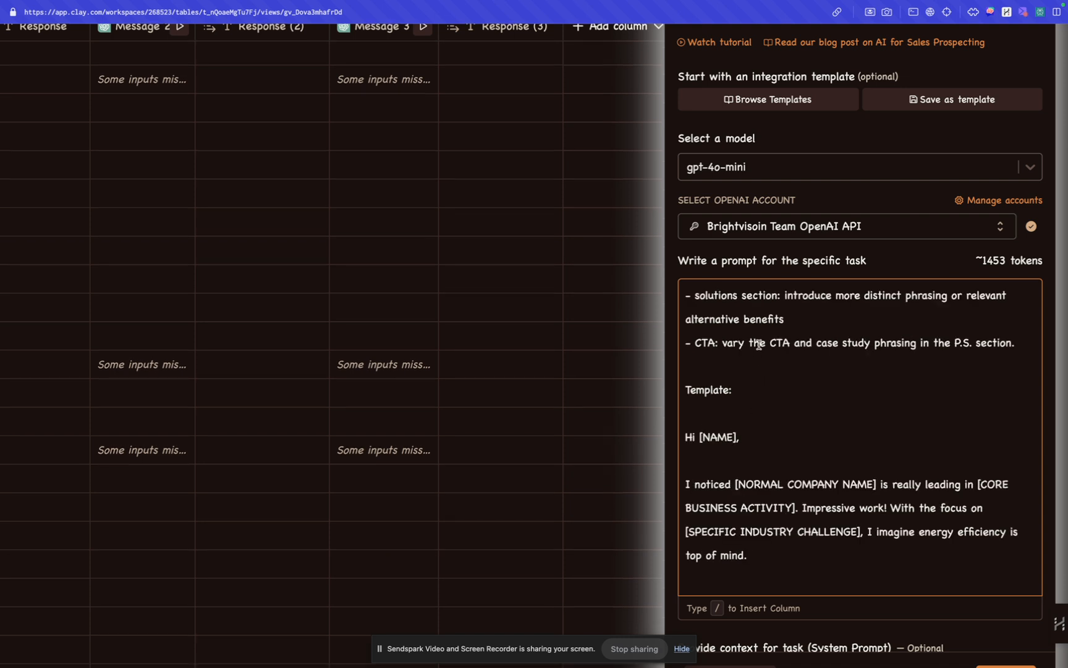
pyautogui.scroll(3, 761, 318)
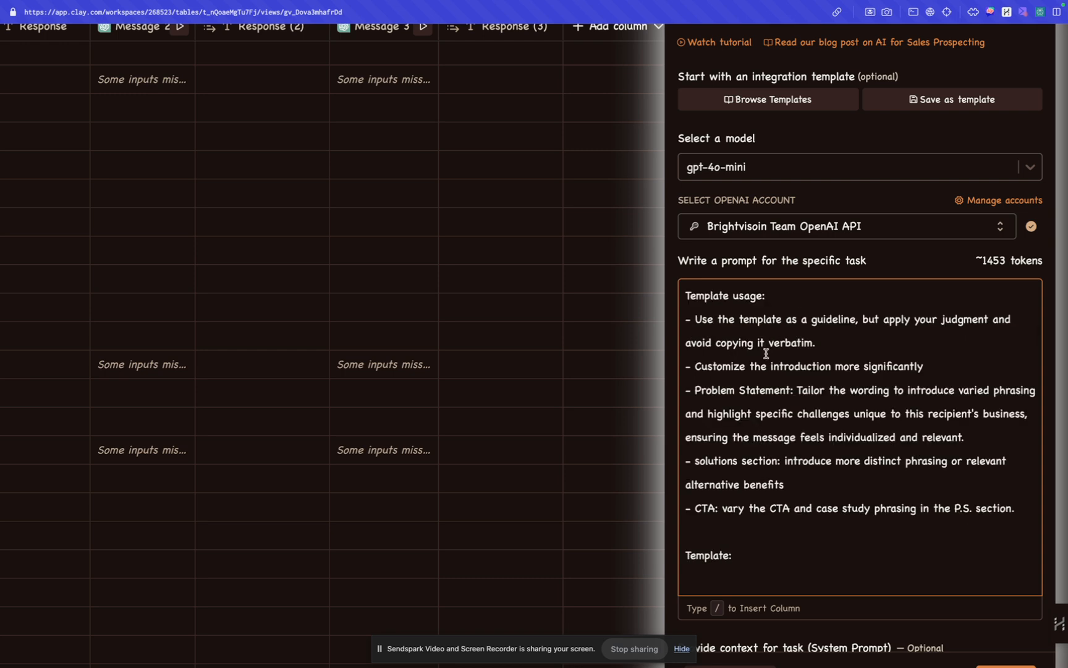
# Step: Read the template usage rules on treating the template as a guideline and customizing the introduction more significantly
pyautogui.moveTo(708, 319); pyautogui.dragTo(864, 318)
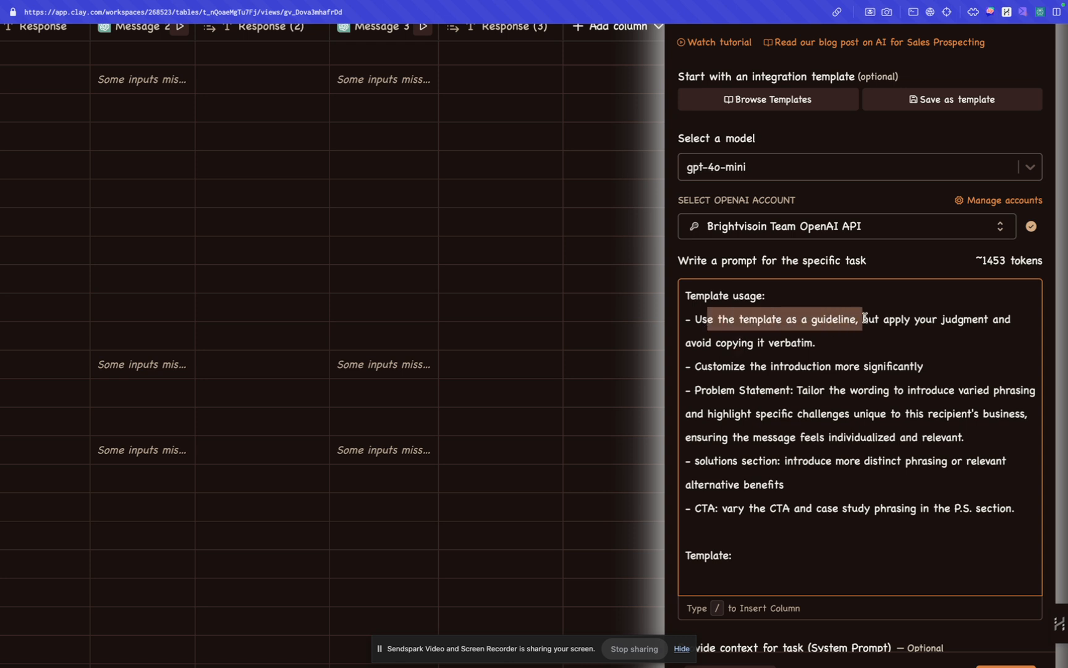
pyautogui.click(865, 319)
pyautogui.moveTo(887, 320); pyautogui.dragTo(817, 341)
pyautogui.click(816, 341)
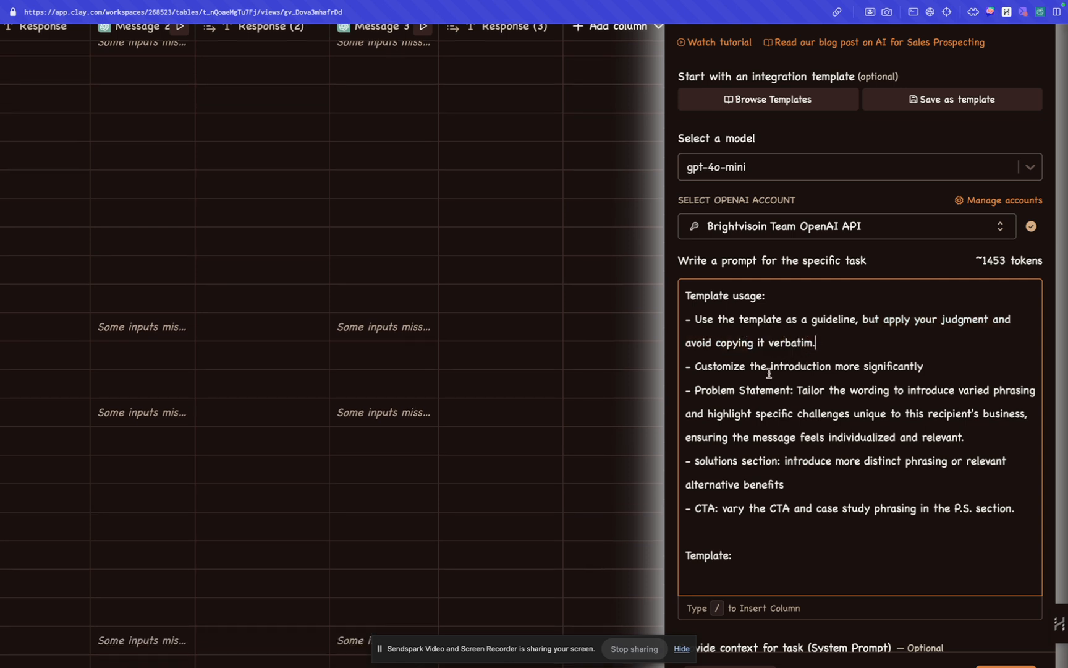
pyautogui.moveTo(737, 366); pyautogui.dragTo(925, 365)
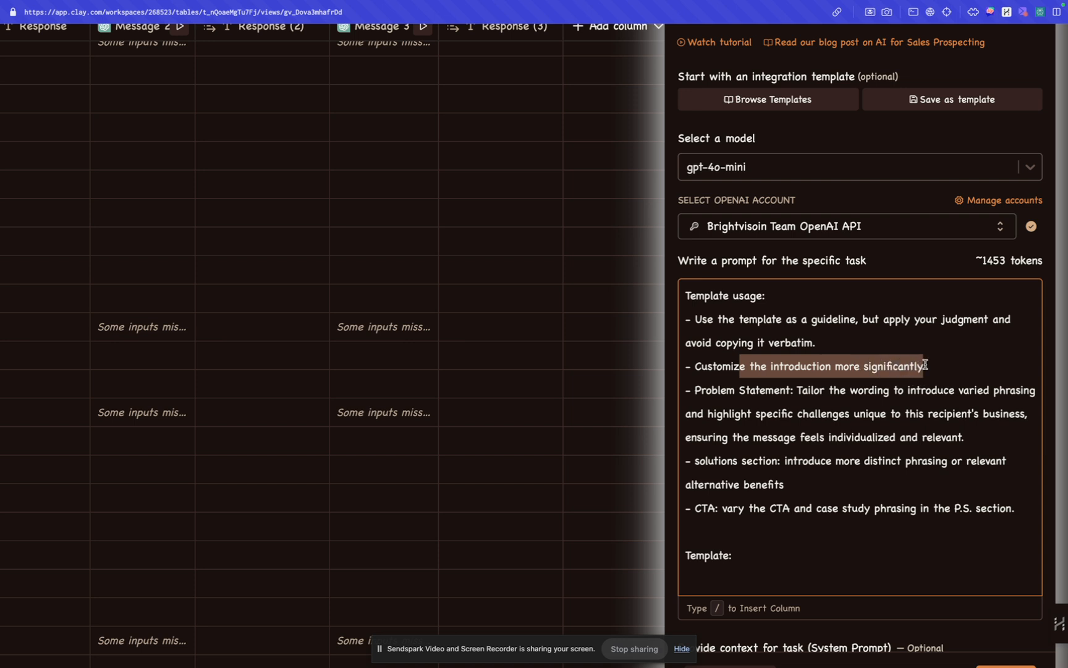
# Step: Read the Problem Statement rule on varied phrasing, recipient-specific challenges and an individualized, relevant message
pyautogui.click(766, 395)
pyautogui.moveTo(701, 391); pyautogui.dragTo(916, 416)
pyautogui.click(721, 440)
pyautogui.moveTo(713, 439); pyautogui.dragTo(957, 438)
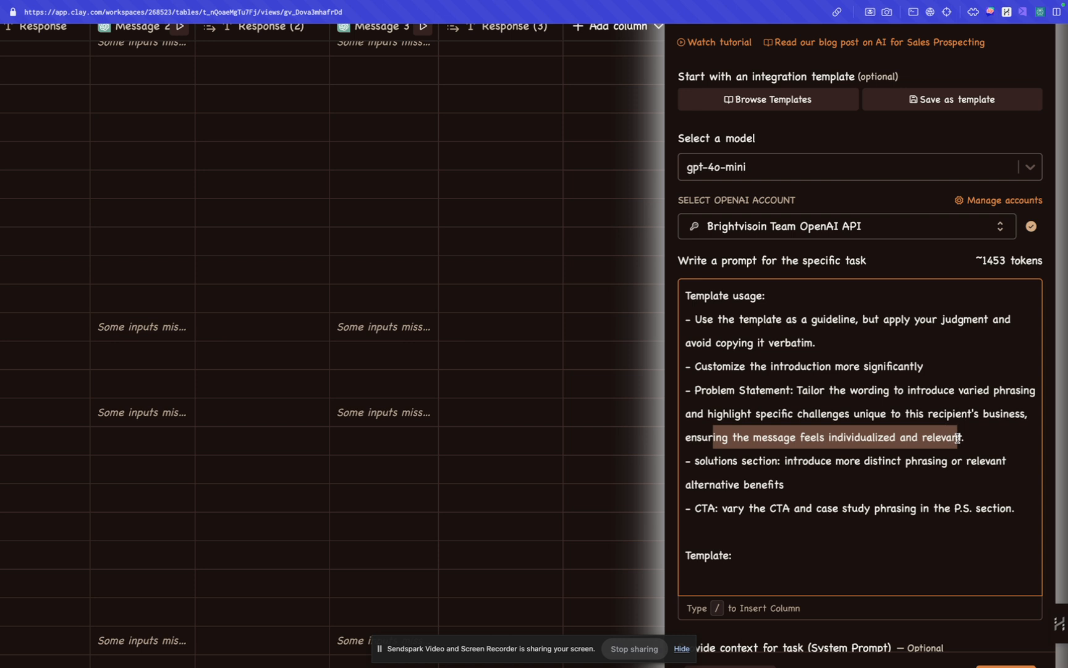
# Step: Read the solutions section rule on distinct phrasing and alternative benefits, and the rule on varying the CTA and P.S. case study
pyautogui.click(779, 457)
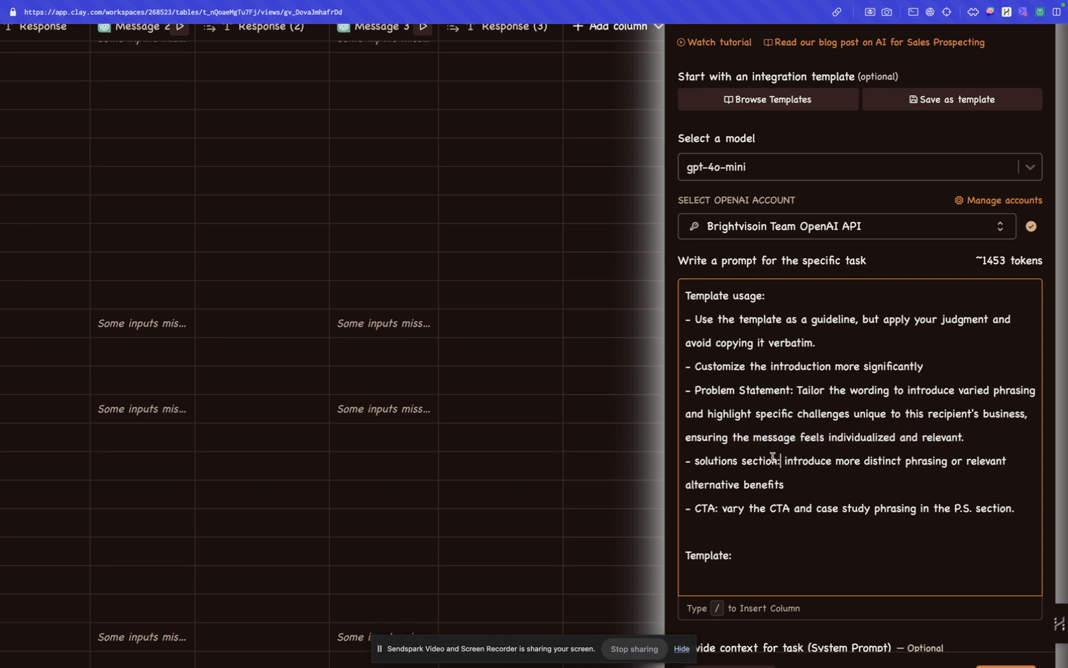
pyautogui.moveTo(777, 462); pyautogui.dragTo(710, 462)
pyautogui.moveTo(826, 462); pyautogui.dragTo(787, 484)
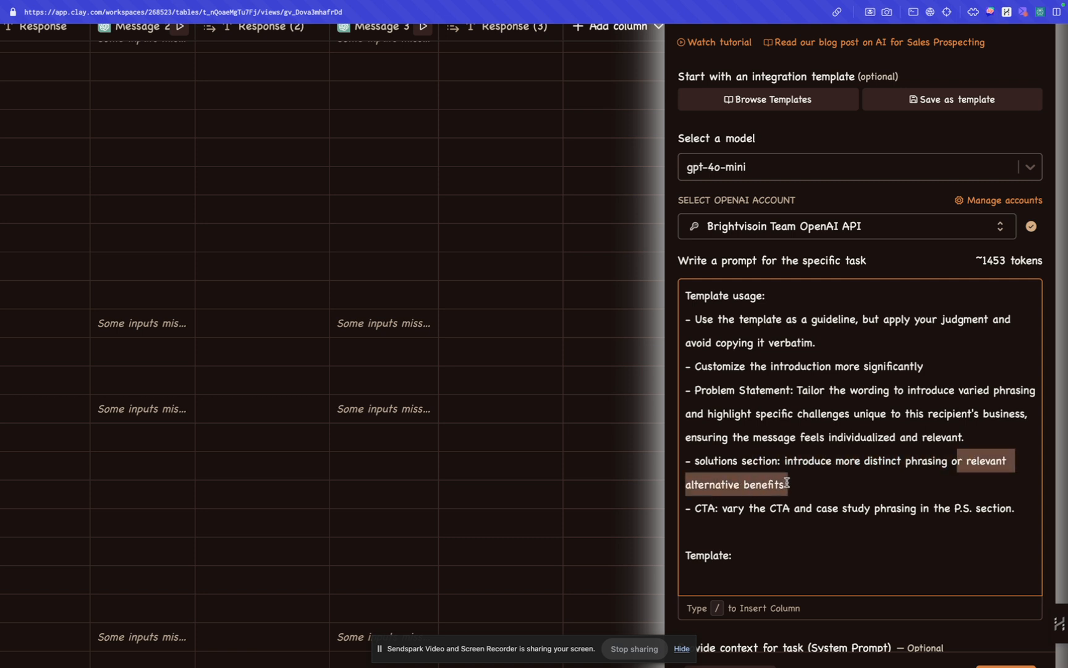
pyautogui.click(786, 484)
pyautogui.click(727, 508)
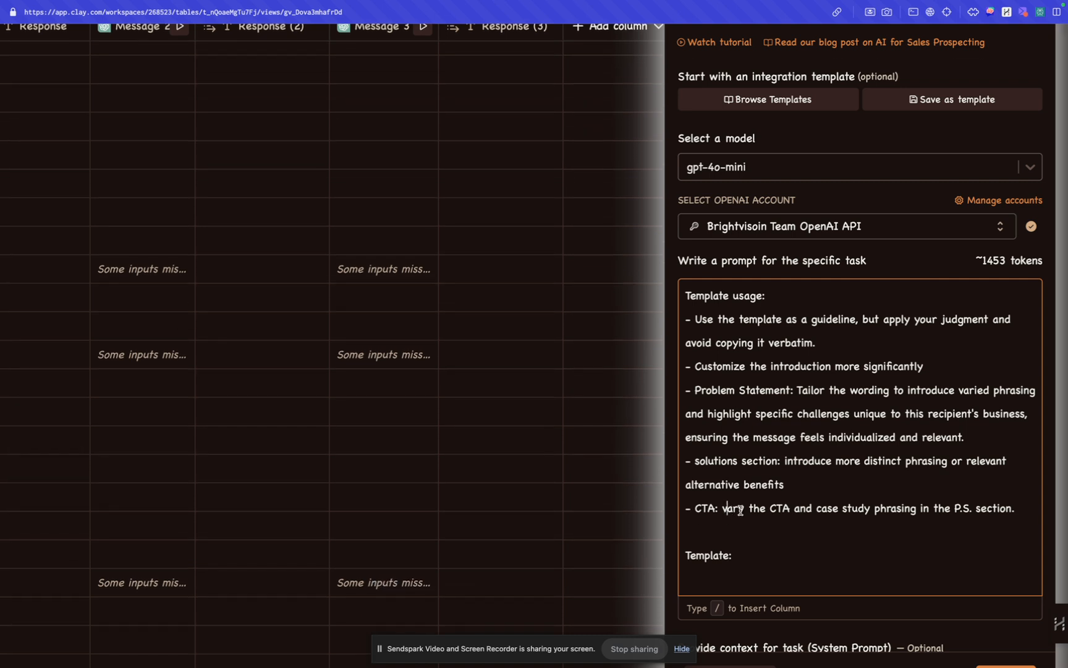
pyautogui.moveTo(816, 511); pyautogui.dragTo(1000, 508)
pyautogui.click(958, 445)
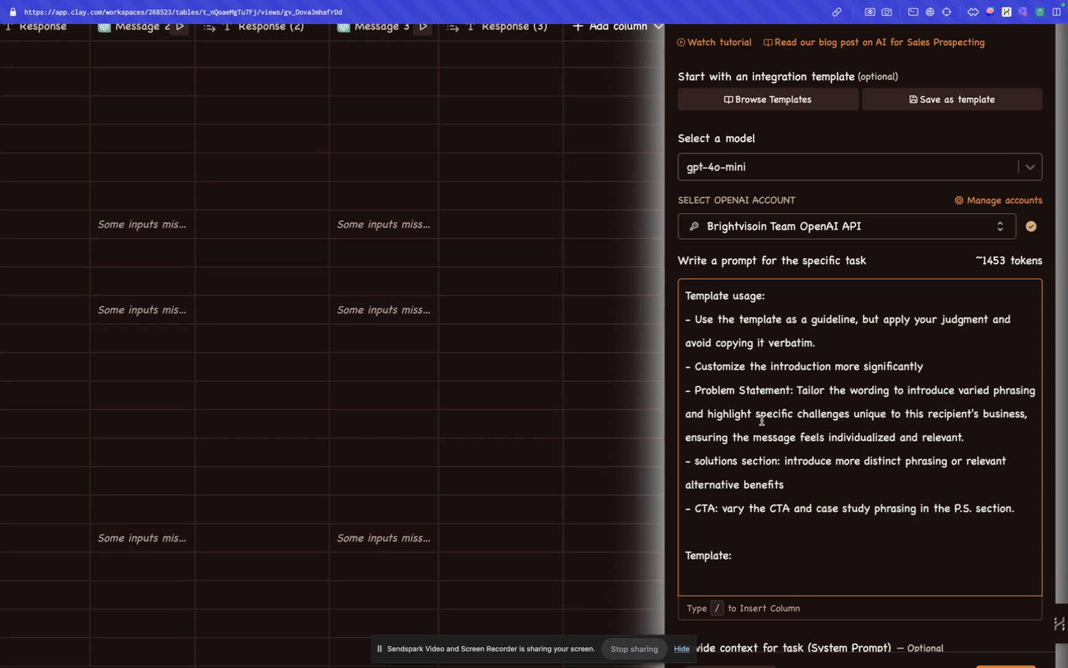
# Step: Go through the message template, prospect info and offer data down to the prompt's Rewrite section
pyautogui.press('Down')
pyautogui.press('Down')
pyautogui.press('Down')
pyautogui.press('Down')
pyautogui.press('Down')
pyautogui.press('Down')
pyautogui.press('Down')
pyautogui.press('Down')
pyautogui.press('Down')
pyautogui.press('Down')
pyautogui.press('Down')
pyautogui.press('Down')
pyautogui.press('Down')
pyautogui.press('Down')
pyautogui.press('Down')
pyautogui.press('Down')
pyautogui.press('Down')
pyautogui.press('Down')
pyautogui.press('Down')
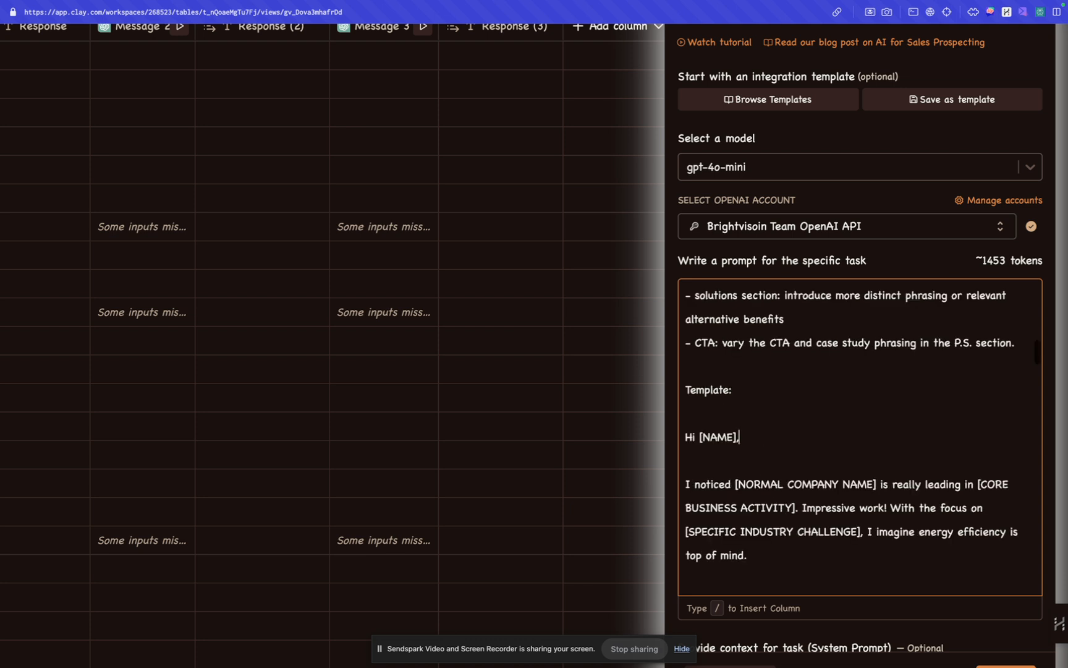
pyautogui.press('Down')
pyautogui.press('Down')
pyautogui.press('Down')
pyautogui.press('Down')
pyautogui.press('Down')
pyautogui.press('Down')
pyautogui.press('Down')
pyautogui.press('Down')
pyautogui.press('Down')
pyautogui.press('Down')
pyautogui.press('Down')
pyautogui.press('Down')
pyautogui.press('Down')
pyautogui.press('Down')
pyautogui.press('Down')
pyautogui.press('Down')
pyautogui.press('Down')
pyautogui.press('Down')
pyautogui.press('Down')
pyautogui.press('Down')
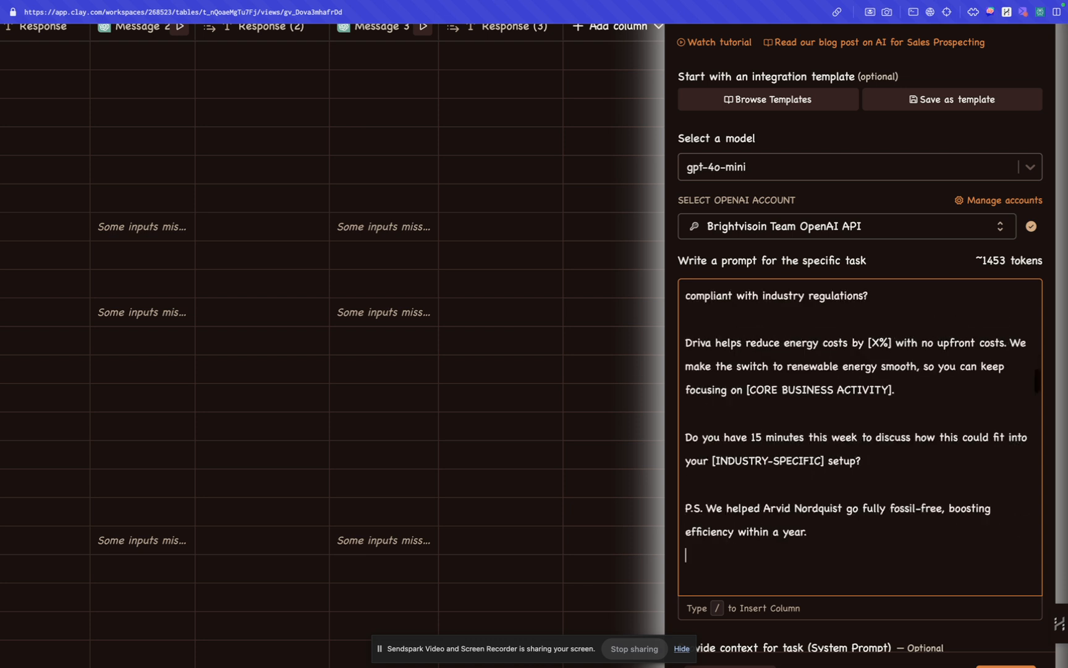
pyautogui.press('Down')
pyautogui.press('Down')
pyautogui.press('Down')
pyautogui.press('Down')
pyautogui.press('Down')
pyautogui.press('Down')
pyautogui.press('Down')
pyautogui.press('Down')
pyautogui.press('Down')
pyautogui.press('Down')
pyautogui.press('Down')
pyautogui.press('Down')
pyautogui.press('Down')
pyautogui.press('Down')
pyautogui.press('Down')
pyautogui.press('Down')
pyautogui.press('Down')
pyautogui.press('Down')
pyautogui.press('Down')
pyautogui.press('Down')
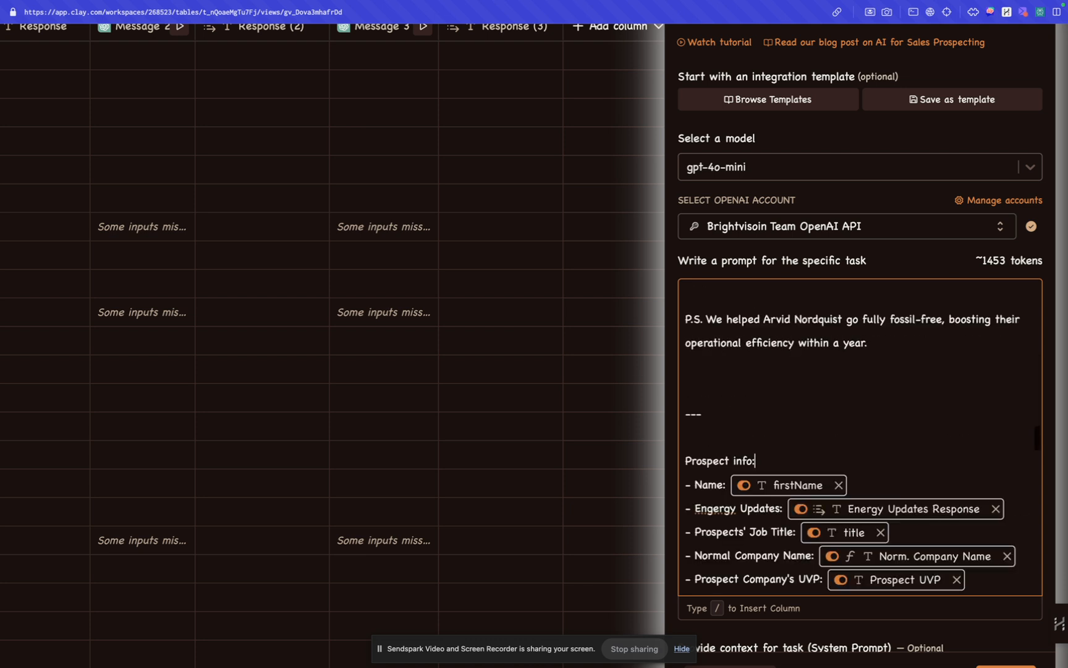
pyautogui.press('Down')
pyautogui.press('Down')
pyautogui.press('Down')
pyautogui.press('Down')
pyautogui.press('Down')
pyautogui.press('Down')
pyautogui.press('Down')
pyautogui.press('Down')
pyautogui.press('Down')
pyautogui.press('Down')
pyautogui.press('Down')
pyautogui.press('Down')
pyautogui.press('Down')
pyautogui.press('Down')
pyautogui.press('Down')
pyautogui.press('Down')
pyautogui.press('Down')
pyautogui.press('Down')
pyautogui.press('Down')
pyautogui.press('Down')
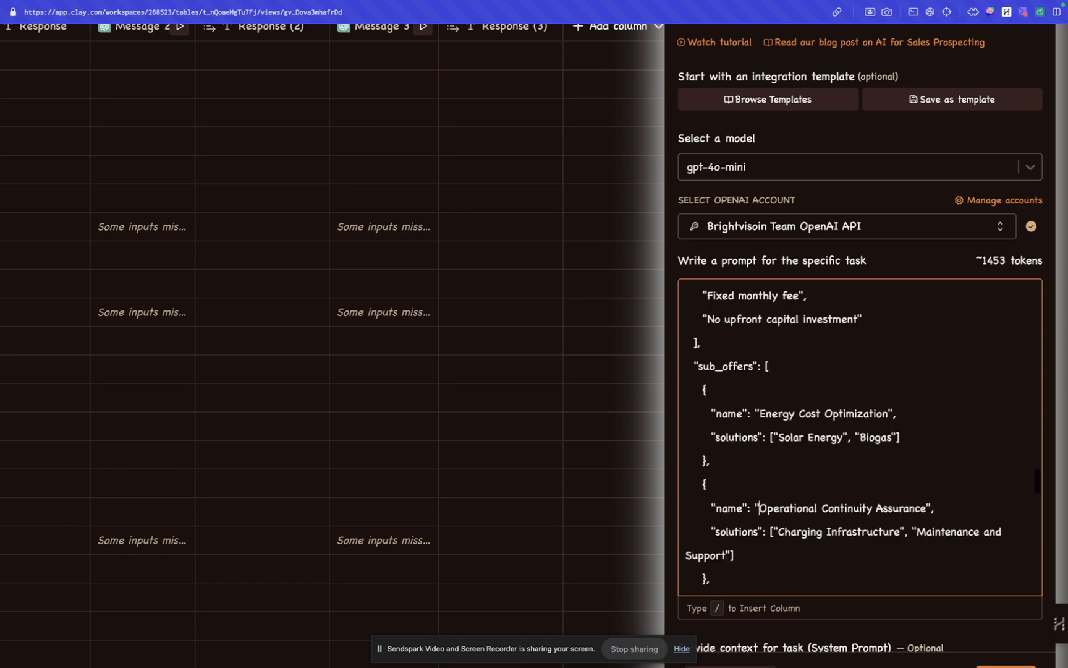
pyautogui.press('Down')
pyautogui.press('Down')
pyautogui.press('Down')
pyautogui.press('Down')
pyautogui.press('Down')
pyautogui.press('Down')
pyautogui.press('Down')
pyautogui.press('Down')
pyautogui.press('Down')
pyautogui.press('Down')
pyautogui.press('Down')
pyautogui.press('Down')
pyautogui.press('Down')
pyautogui.press('Down')
pyautogui.press('Down')
pyautogui.press('Down')
pyautogui.press('Down')
pyautogui.press('Down')
pyautogui.press('Down')
pyautogui.press('Down')
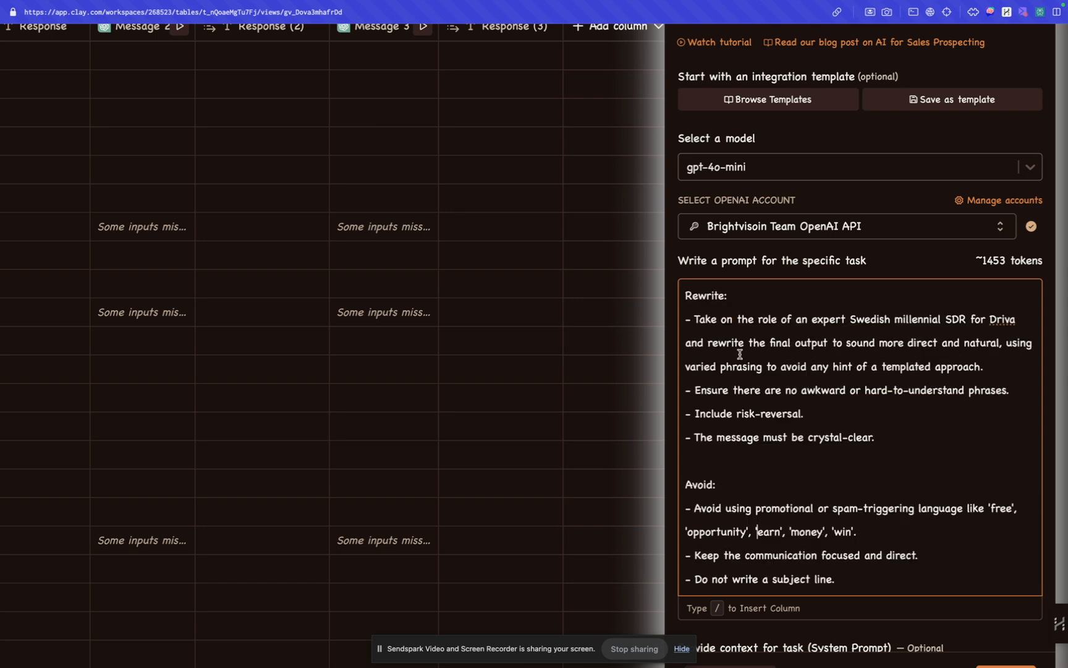
# Step: Examine the Rewrite instruction to act as an expert Swedish millennial SDR and make the final output direct and natural
pyautogui.moveTo(686, 297); pyautogui.dragTo(777, 299)
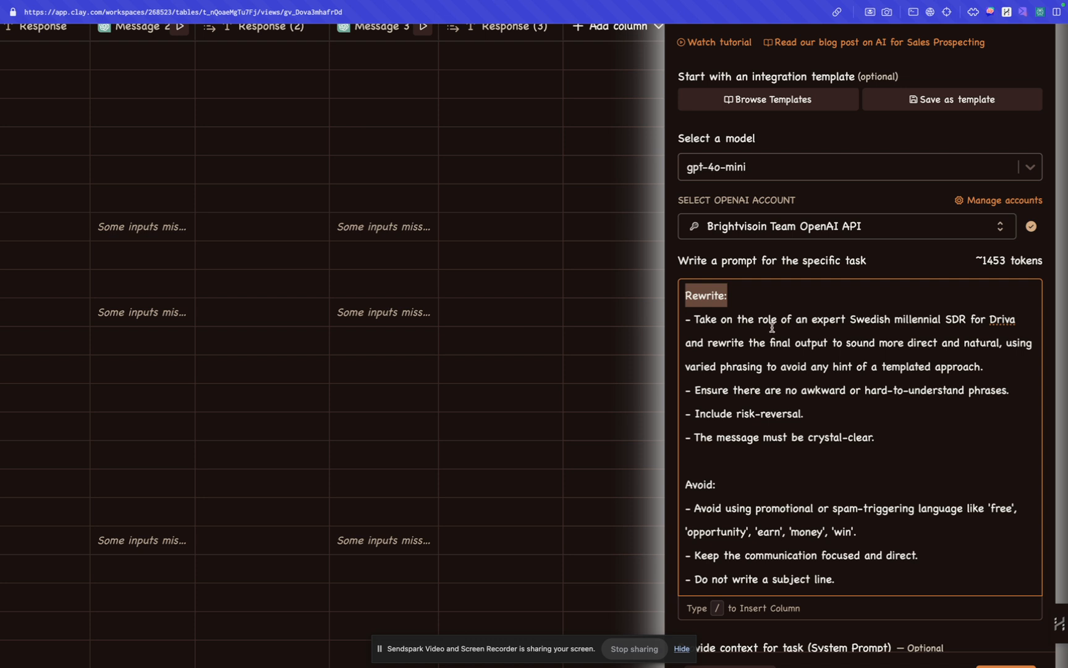
pyautogui.click(771, 321)
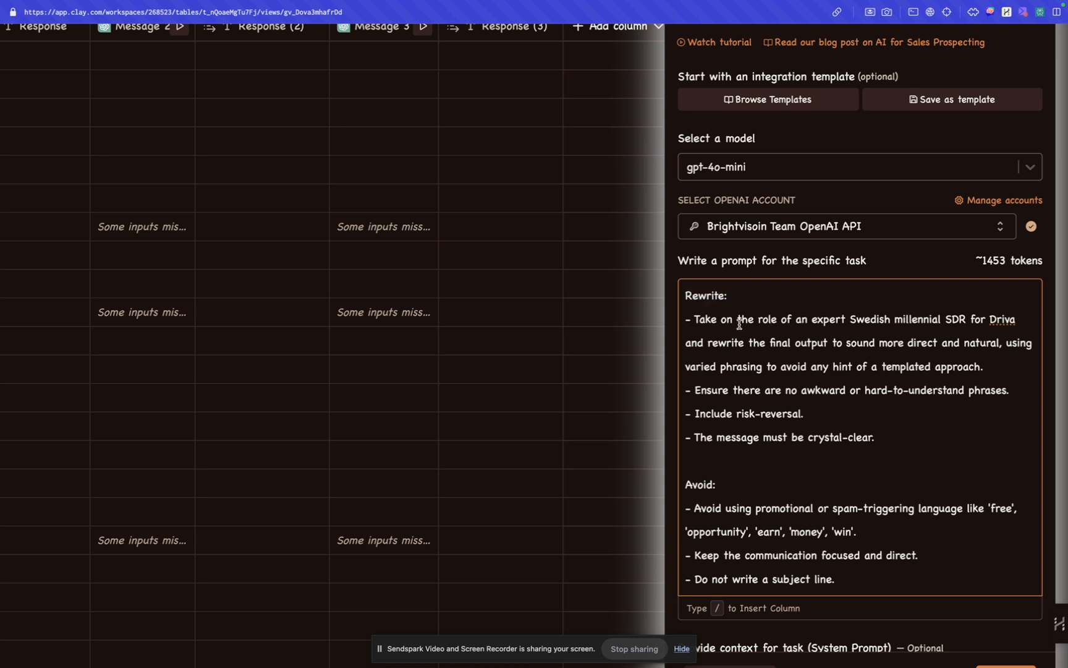
pyautogui.click(744, 324)
pyautogui.moveTo(711, 343); pyautogui.dragTo(761, 364)
pyautogui.click(762, 367)
# Step: Examine the Rewrite section's wording on using varied phrasing to avoid any hint of a templated approach
pyautogui.moveTo(765, 367); pyautogui.dragTo(665, 371)
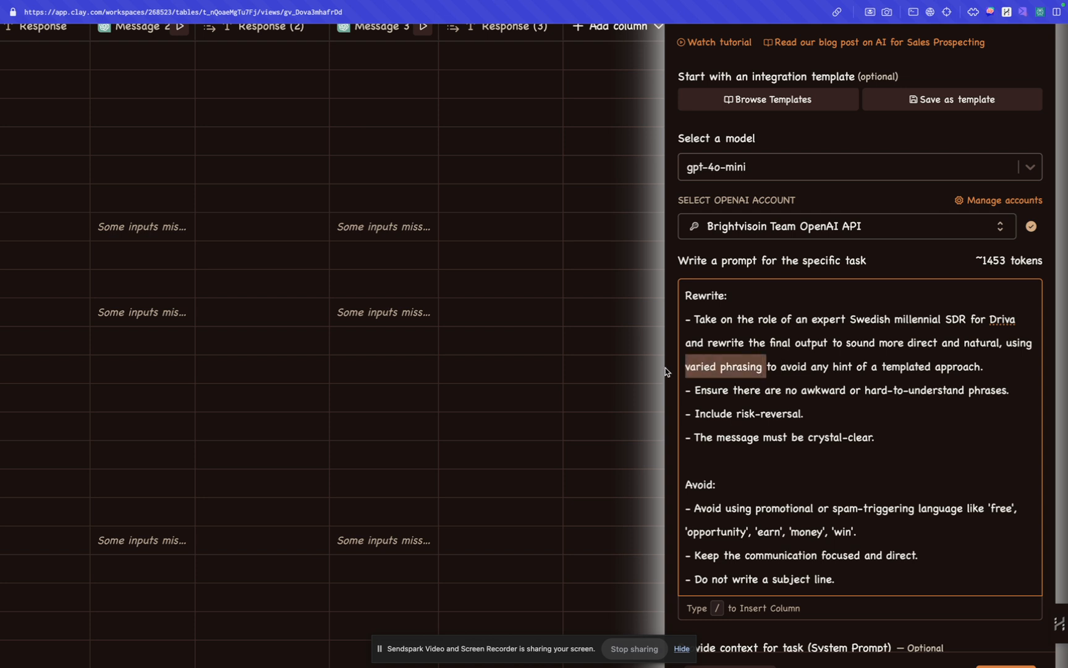
pyautogui.click(807, 365)
pyautogui.moveTo(767, 367); pyautogui.dragTo(993, 366)
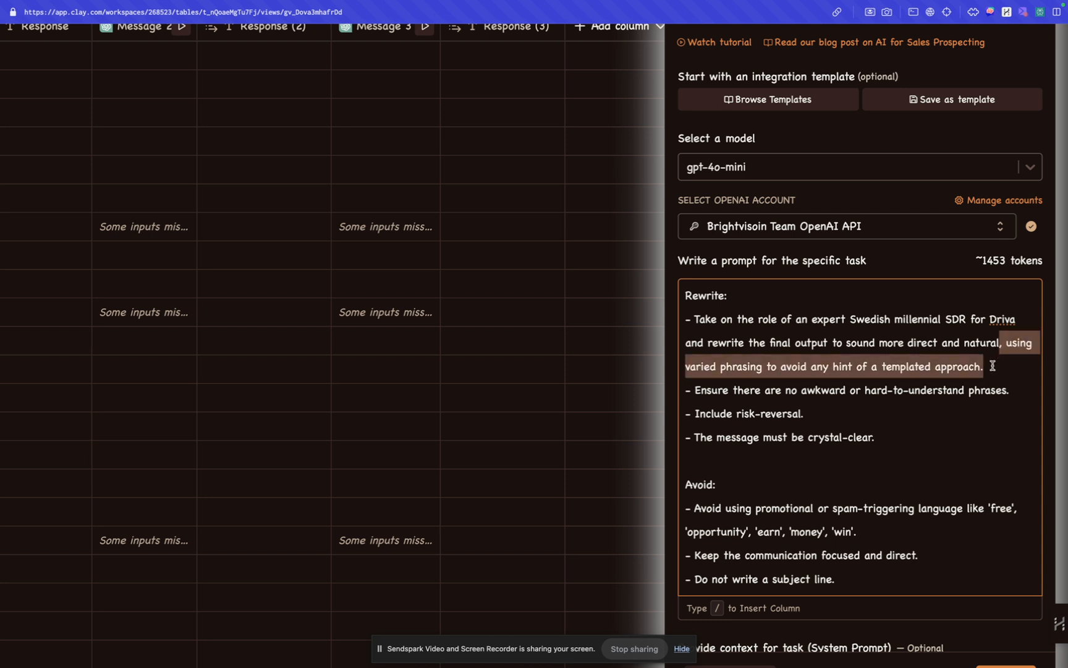
pyautogui.click(834, 360)
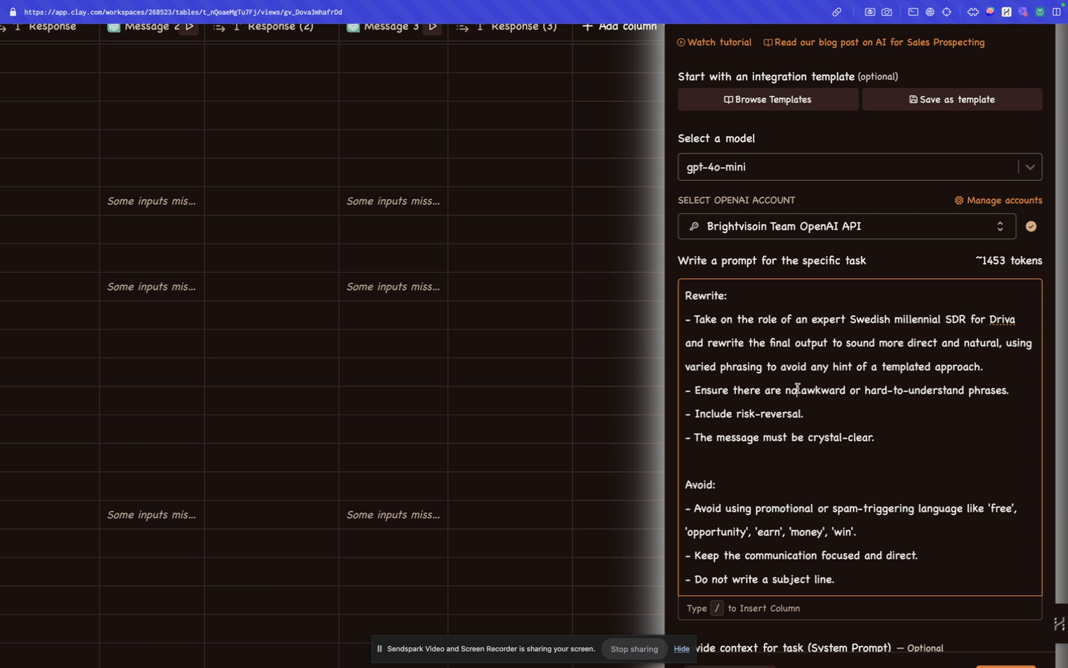
pyautogui.click(793, 453)
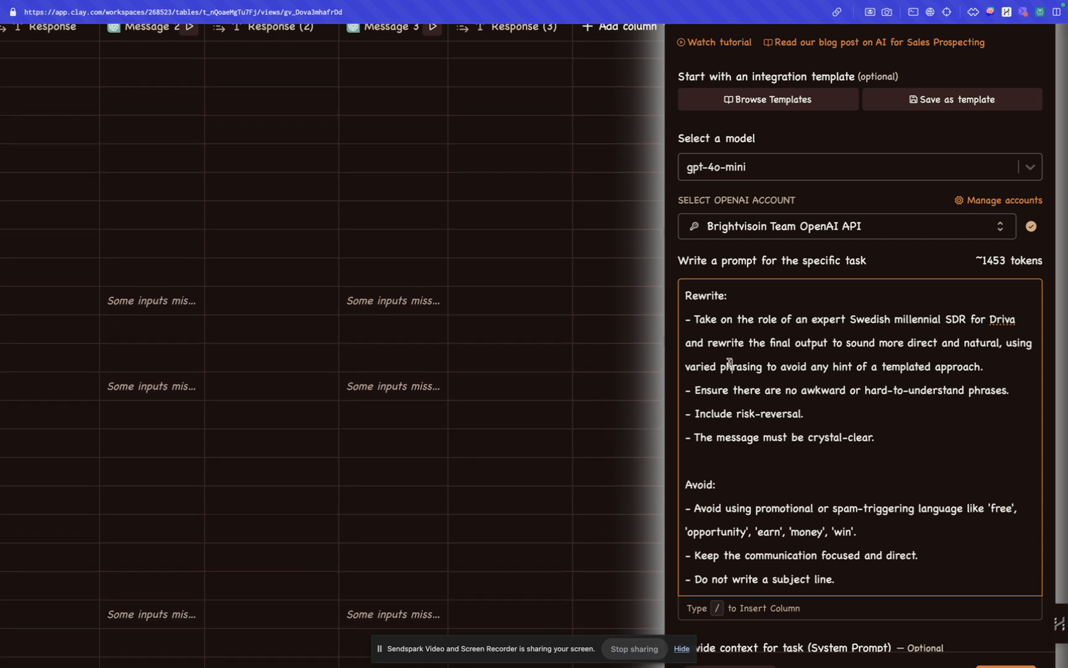
# Step: Close the Message 1 column's settings and return to the full table
pyautogui.scroll(3, 729, 365)
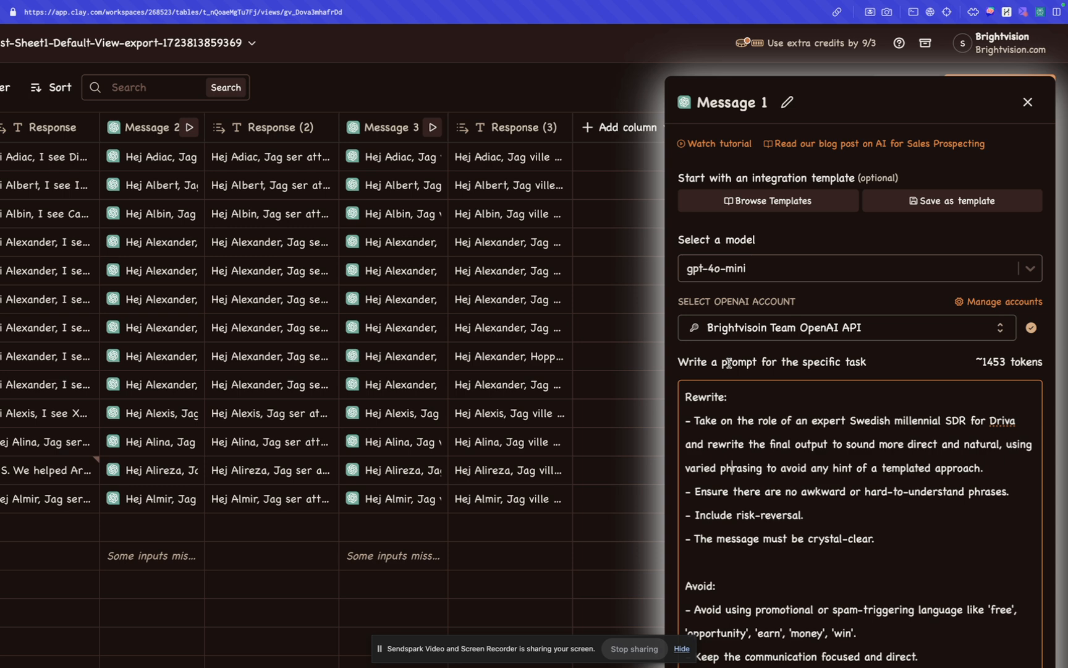
pyautogui.click(686, 402)
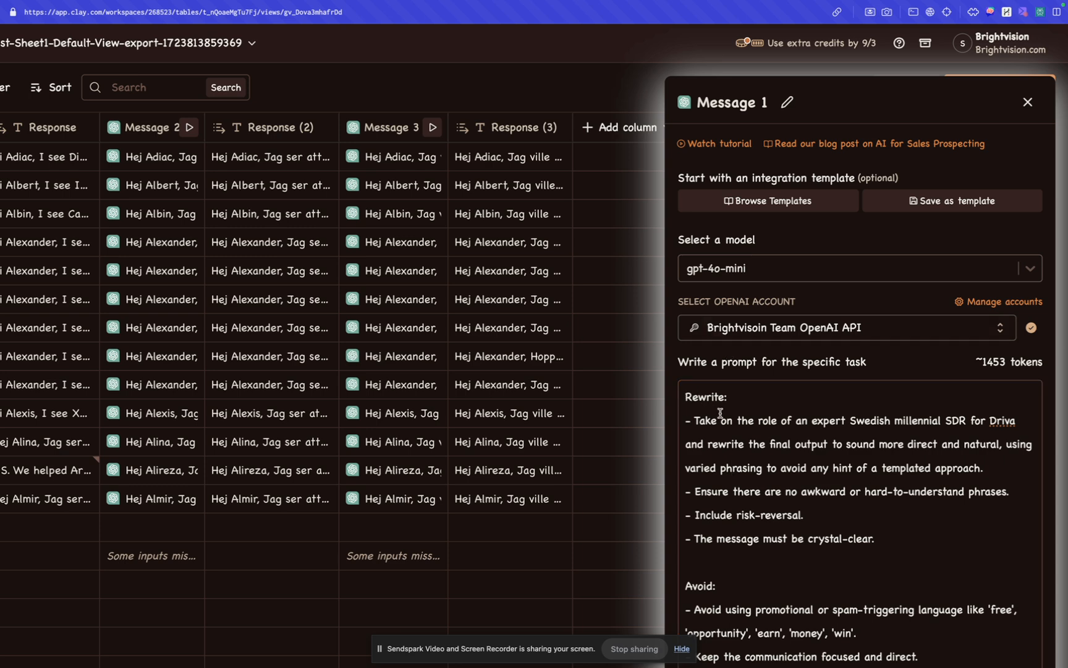
pyautogui.click(770, 423)
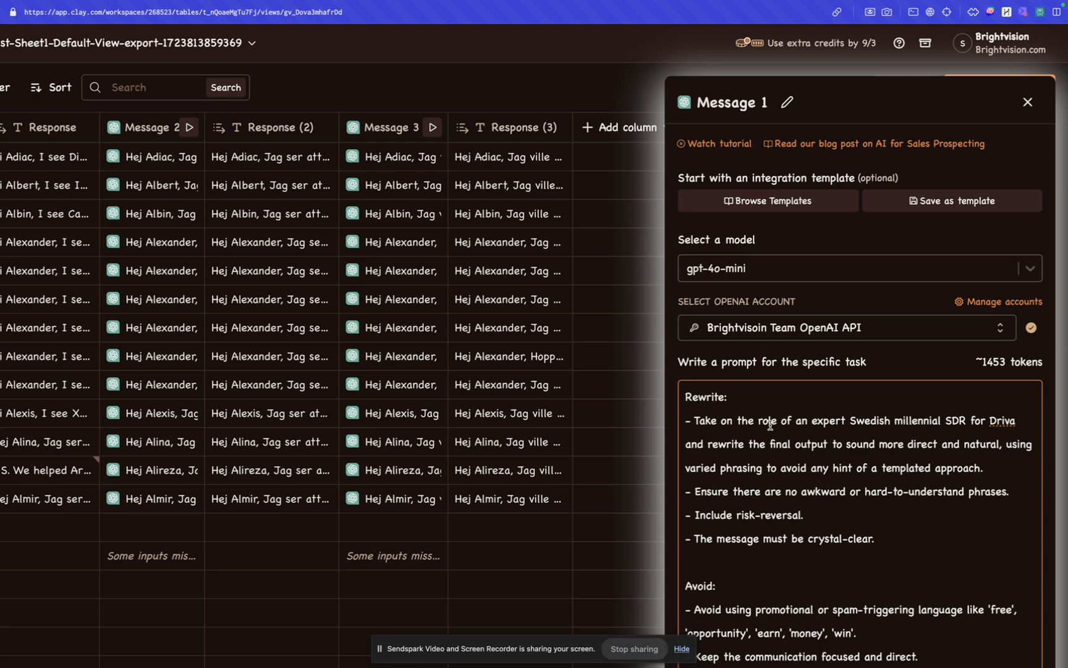
pyautogui.click(1028, 102)
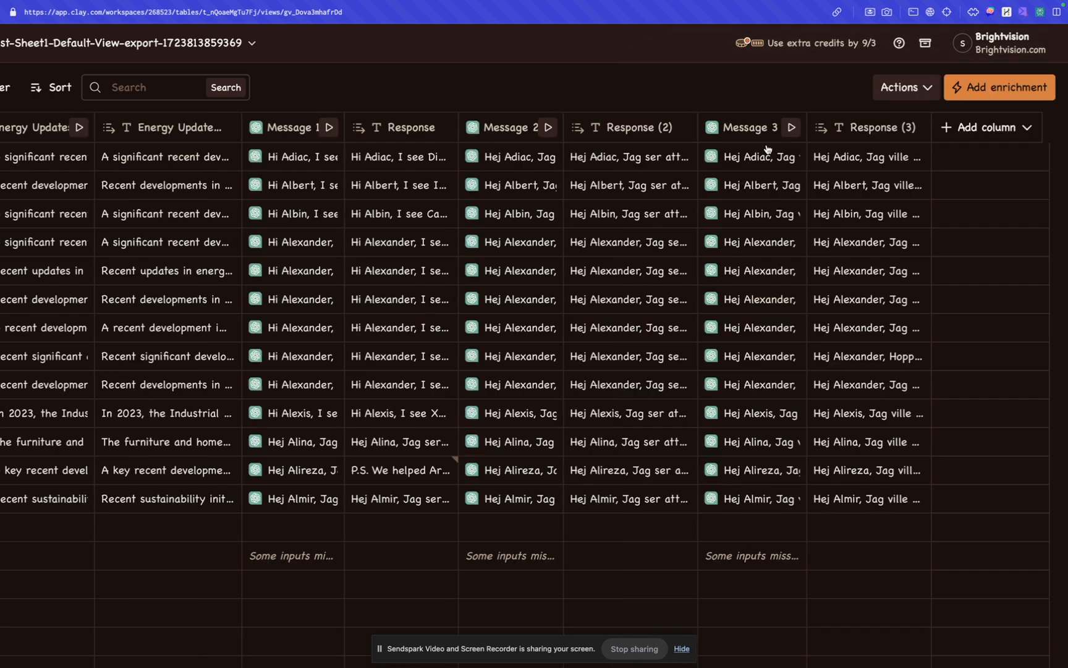